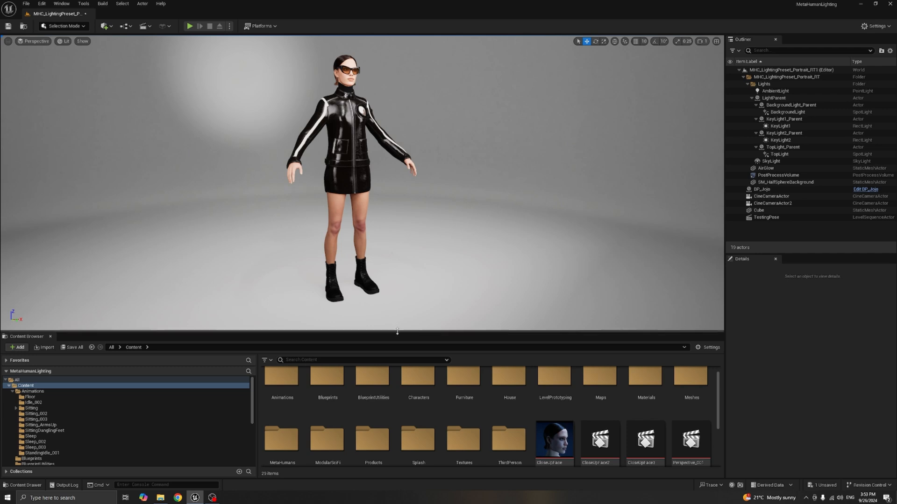
# - Bring up the Add Feature or Content Pack dialog and close it without adding anything
pyautogui.moveTo(397, 331); pyautogui.dragTo(398, 350)
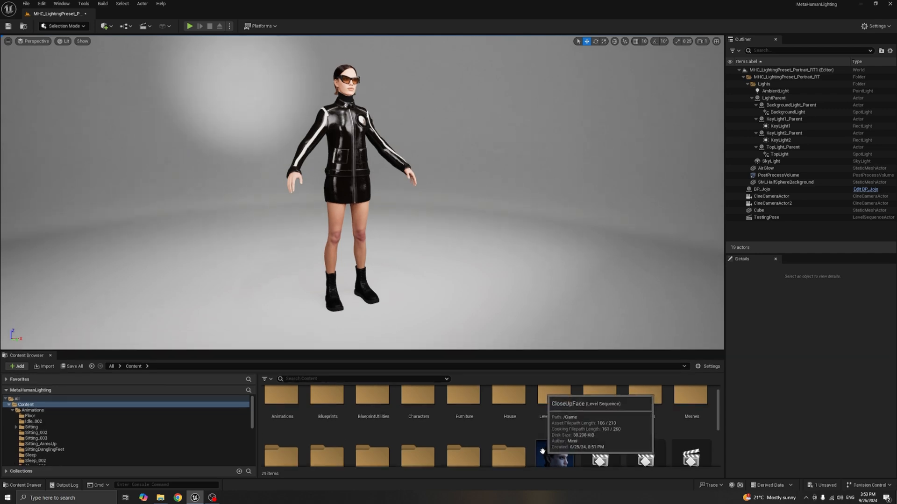
pyautogui.rightClick(533, 435)
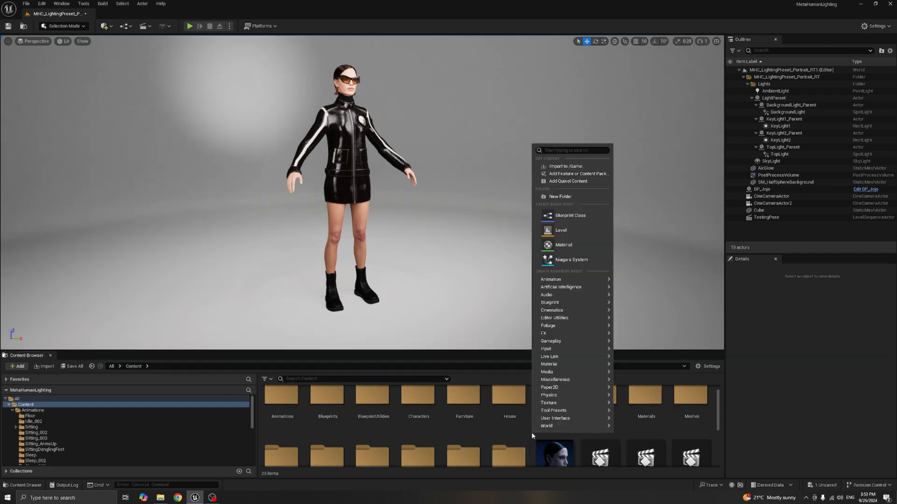
pyautogui.click(576, 174)
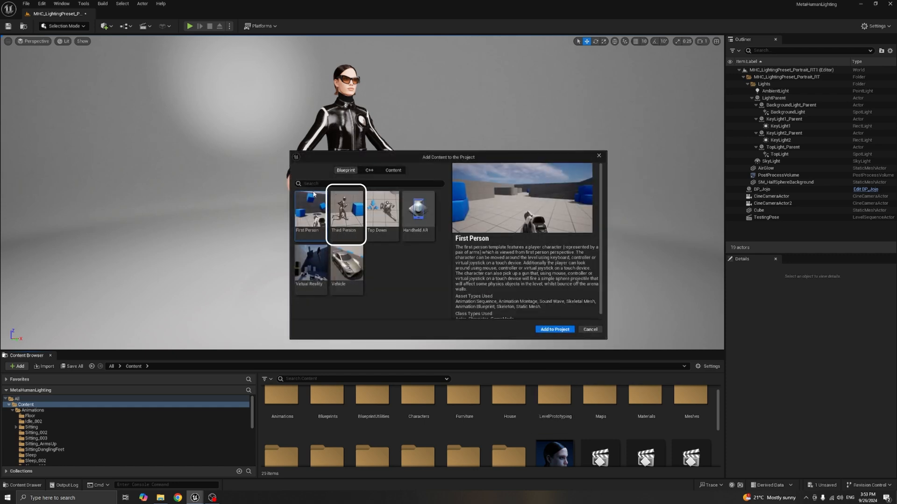
pyautogui.click(599, 156)
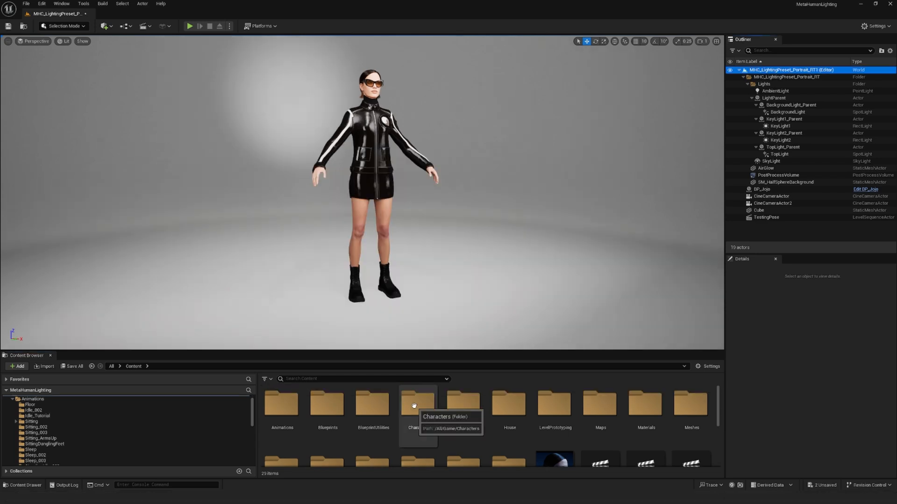
# - Browse to Characters > Mannequins > Animations > Quinn and pick the MF_Idle animation
pyautogui.doubleClick(414, 406)
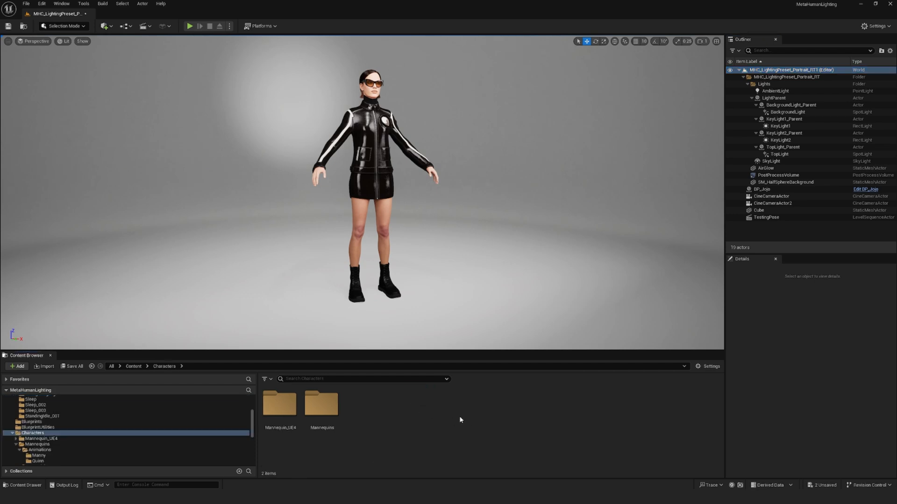
pyautogui.doubleClick(322, 408)
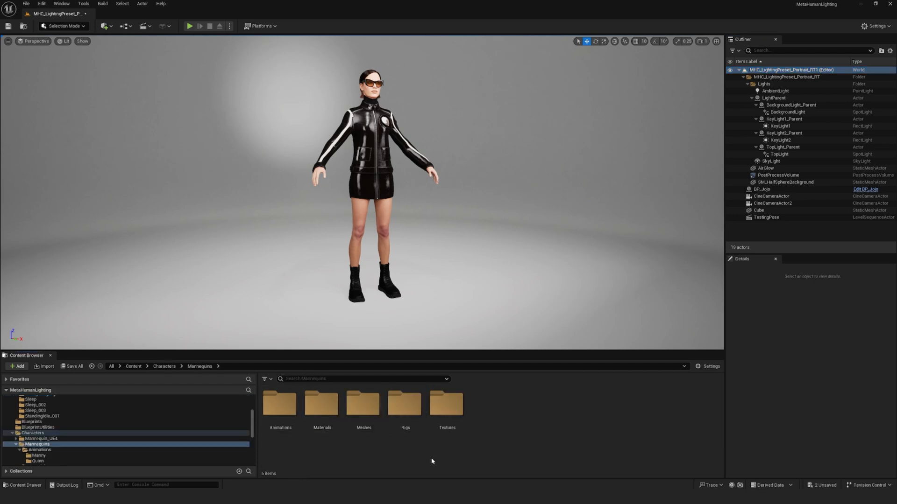
pyautogui.doubleClick(280, 409)
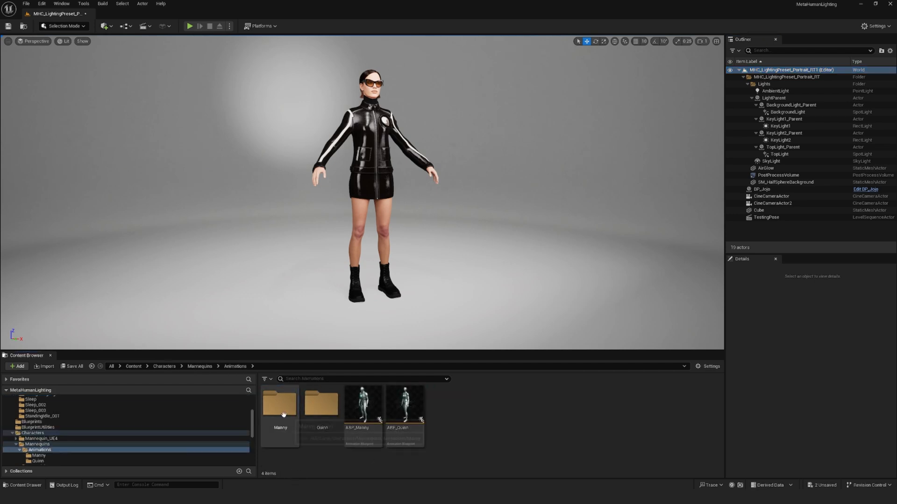
pyautogui.doubleClick(322, 409)
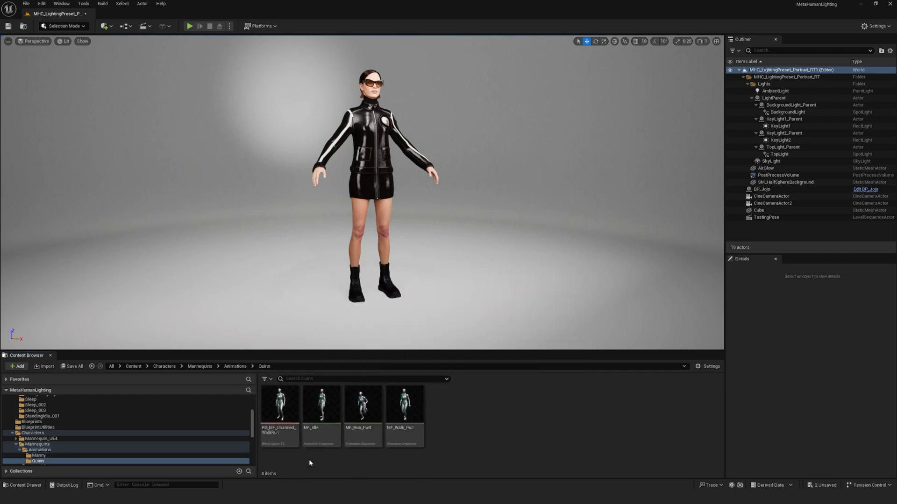
pyautogui.click(319, 408)
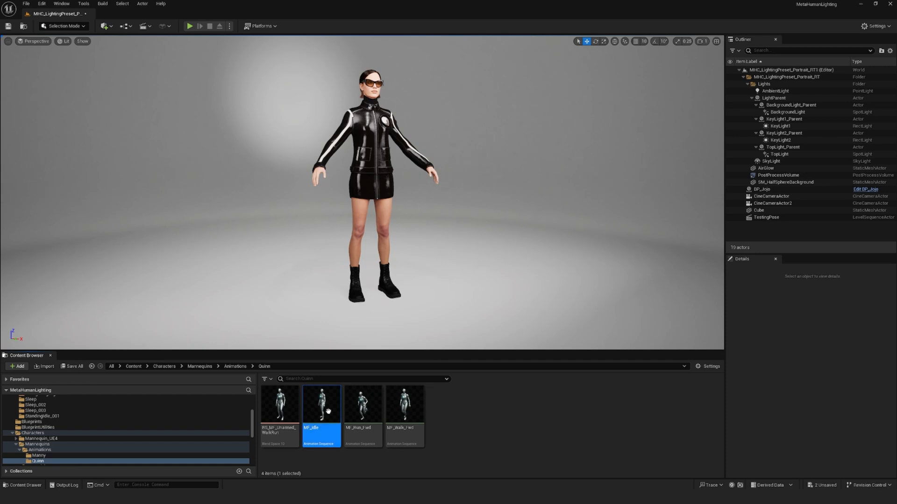
pyautogui.rightClick(330, 413)
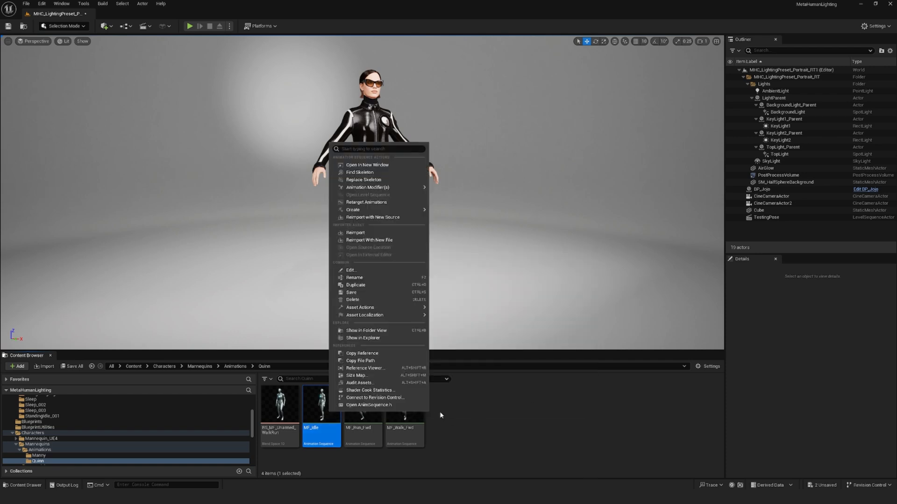
# - Start Retarget Animations on MF_Idle with f_tal_unw_body as target mesh and MF_Idle chosen for export
pyautogui.click(366, 203)
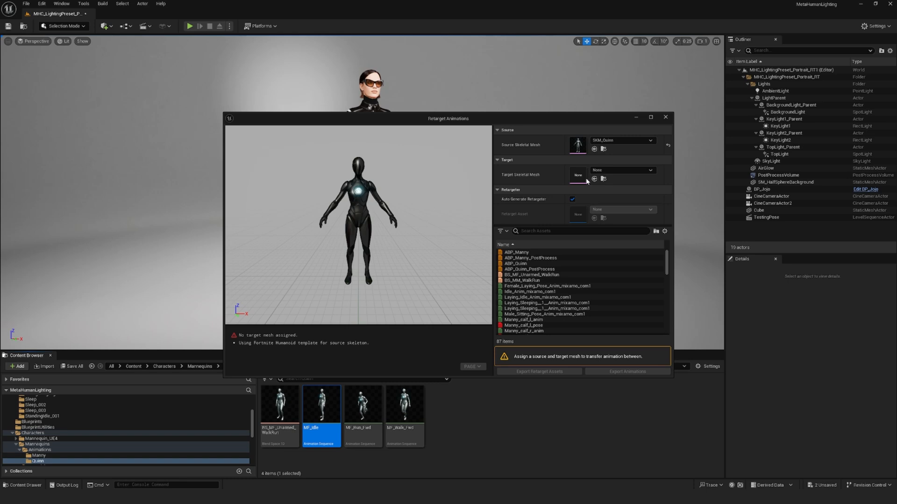
pyautogui.click(598, 171)
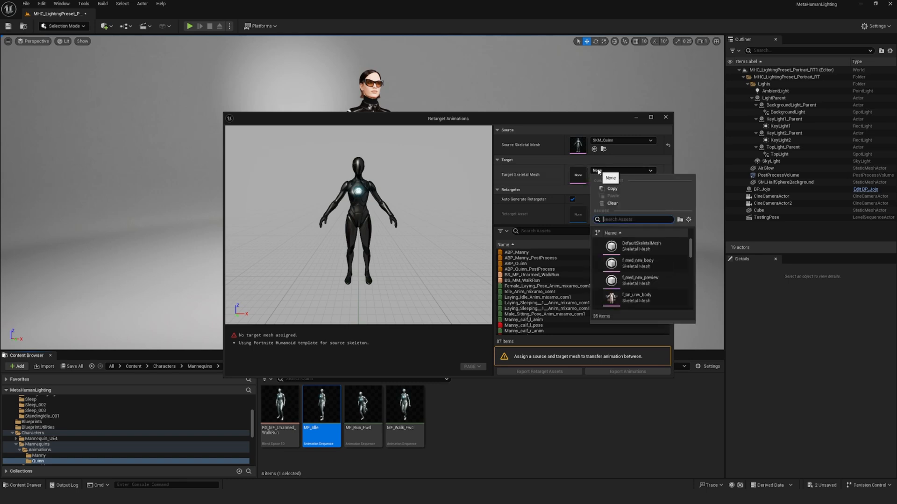
pyautogui.click(651, 296)
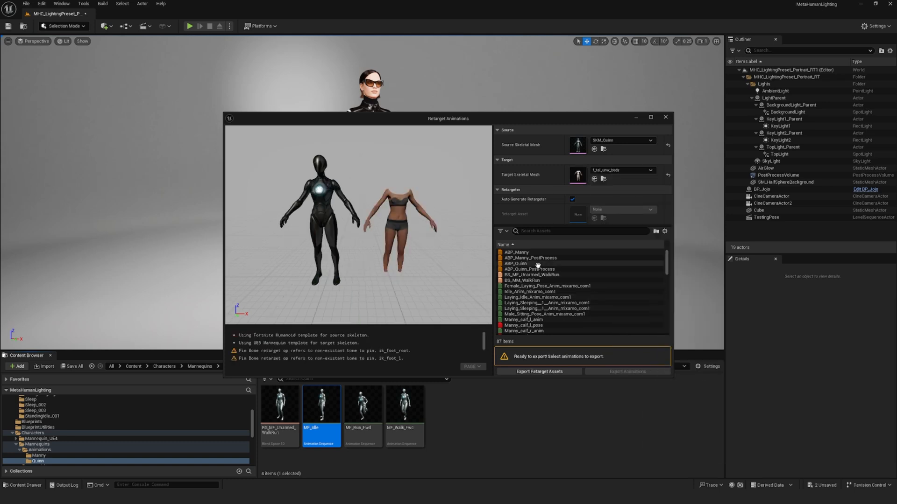
pyautogui.scroll(-3, 581, 280)
pyautogui.scroll(-5, 580, 267)
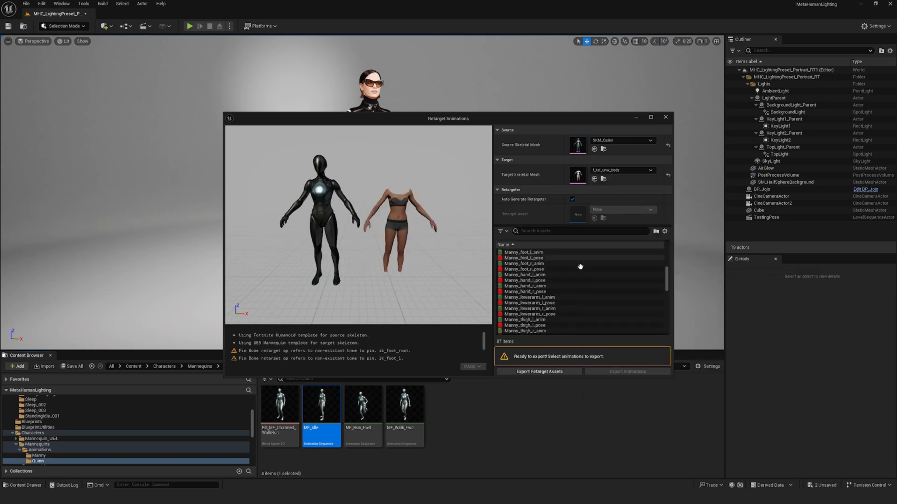
pyautogui.scroll(-5, 580, 267)
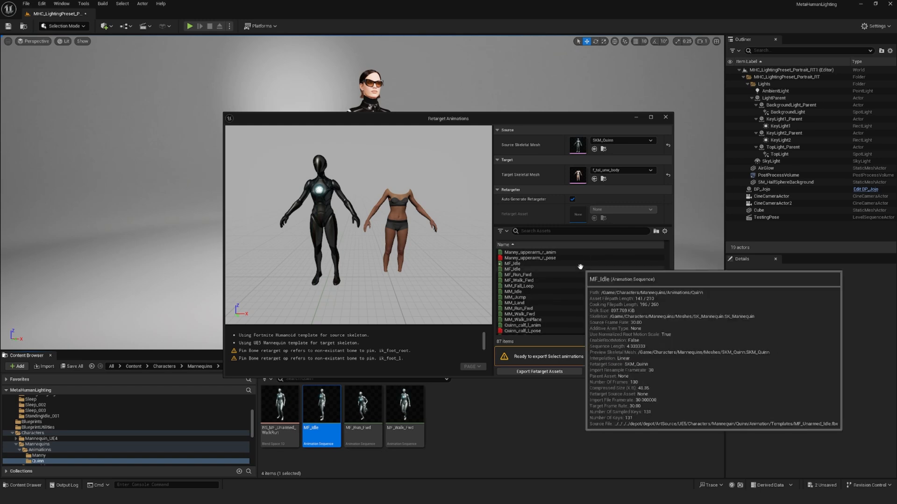
pyautogui.click(580, 269)
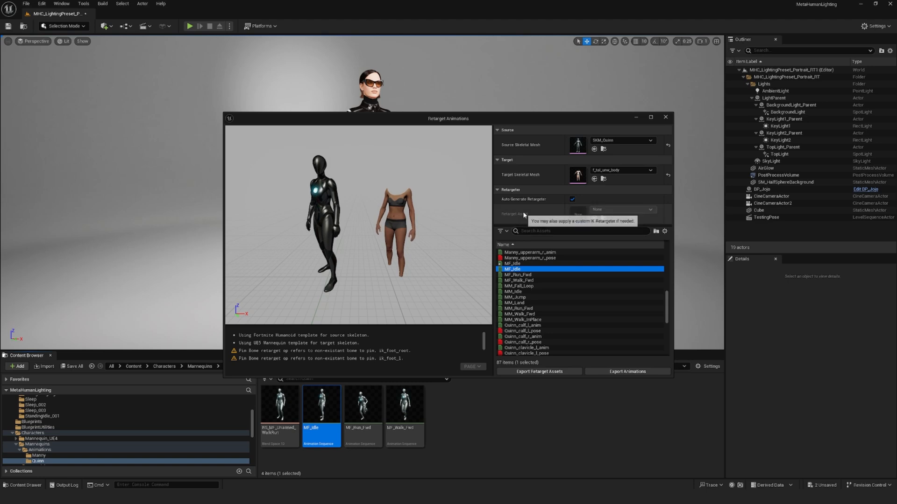
pyautogui.moveTo(513, 213)
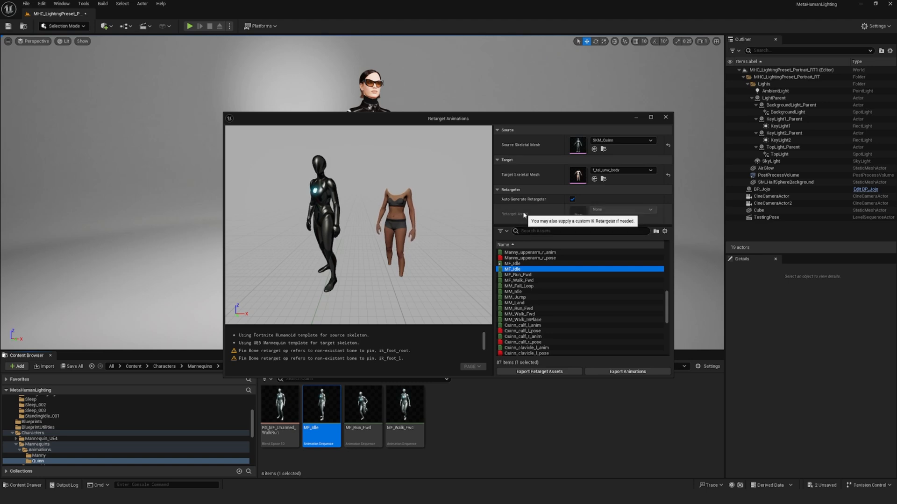
# - Export the retargeted MF_Idle into Content/Animations/Idle_Tutorial and run the batch export
pyautogui.click(607, 374)
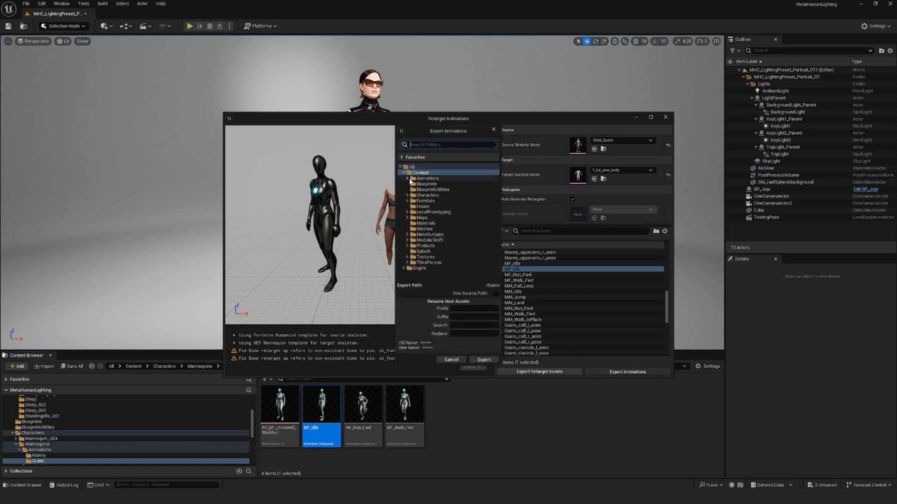
pyautogui.doubleClick(427, 179)
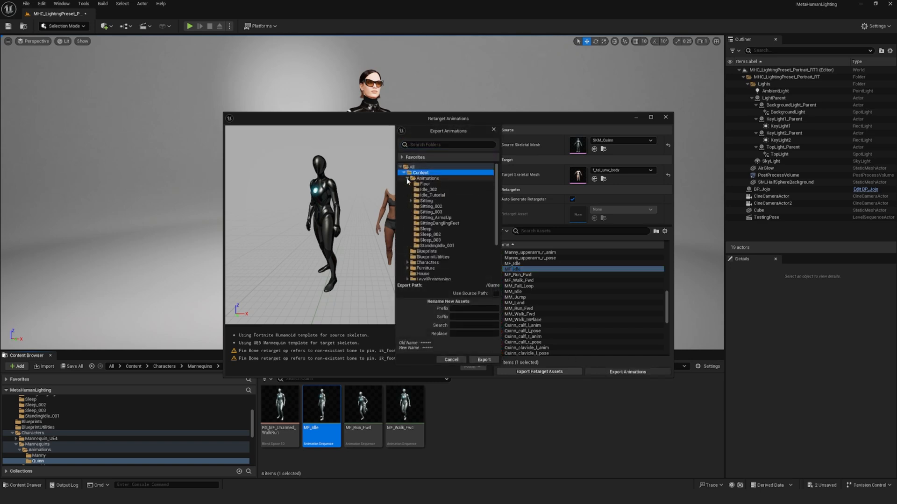
pyautogui.click(432, 194)
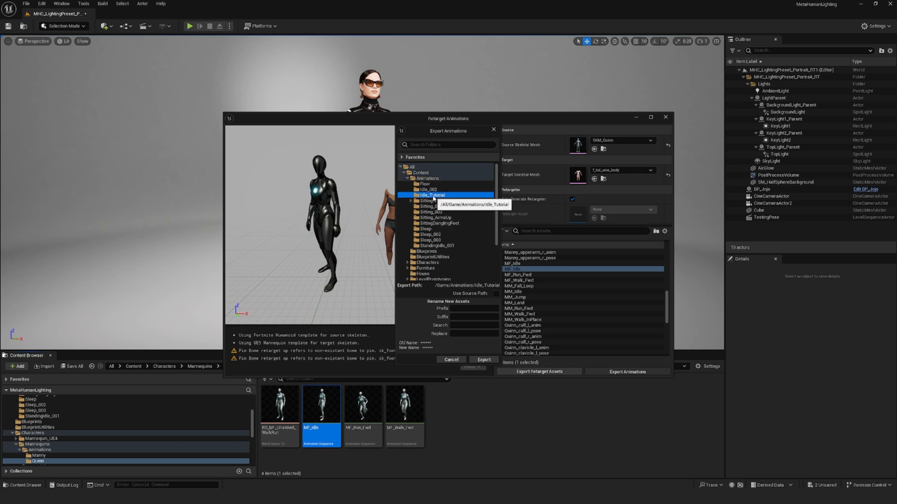
pyautogui.click(484, 360)
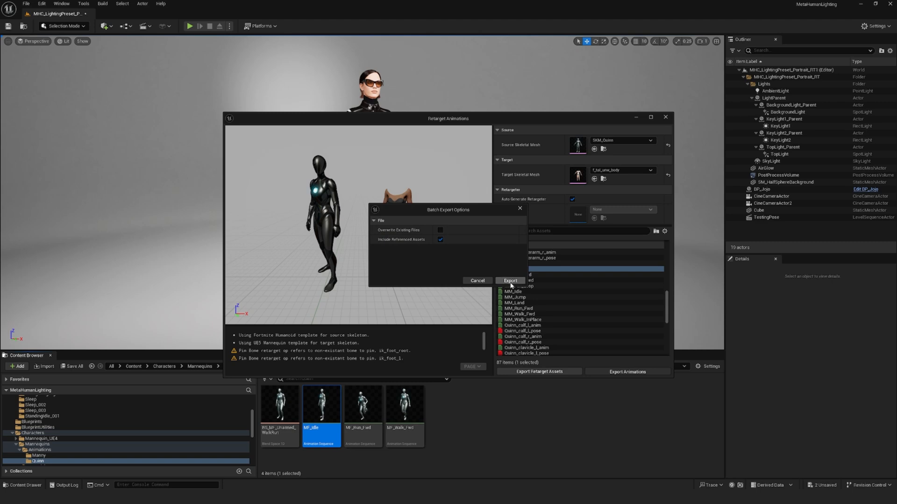
pyautogui.click(510, 281)
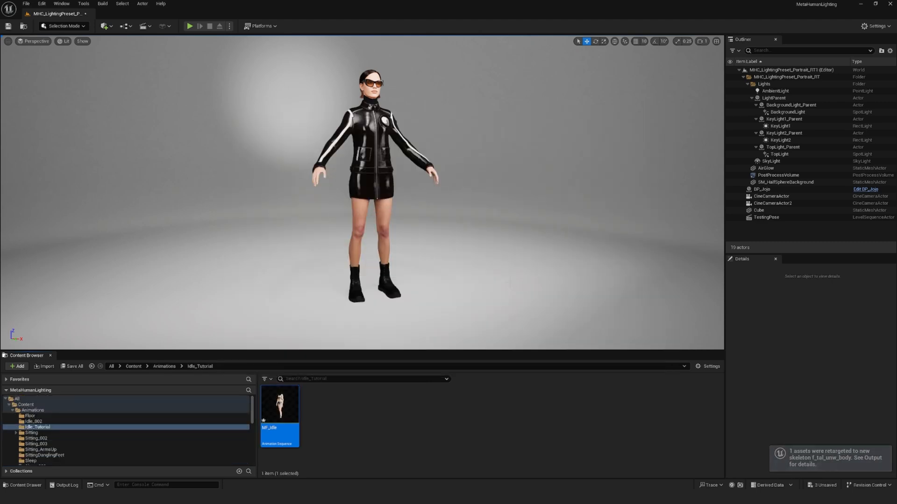
pyautogui.click(359, 435)
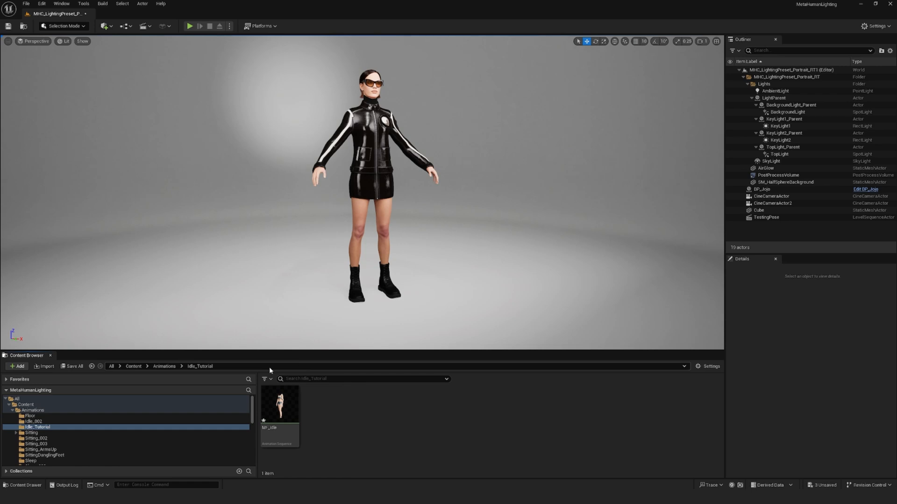
# - Set BP_Jojo's Body to Use Animation Asset with the retargeted MF_Idle as Anim to Play
pyautogui.click(403, 212)
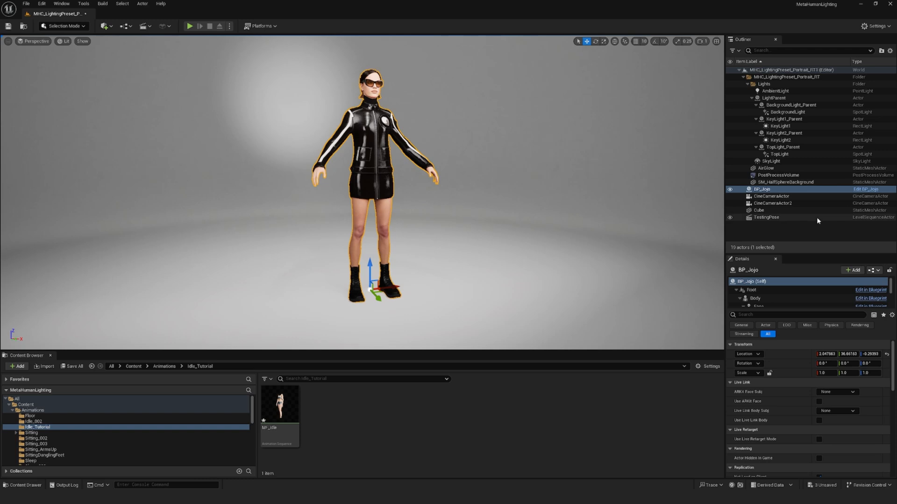
pyautogui.moveTo(816, 242); pyautogui.dragTo(816, 223)
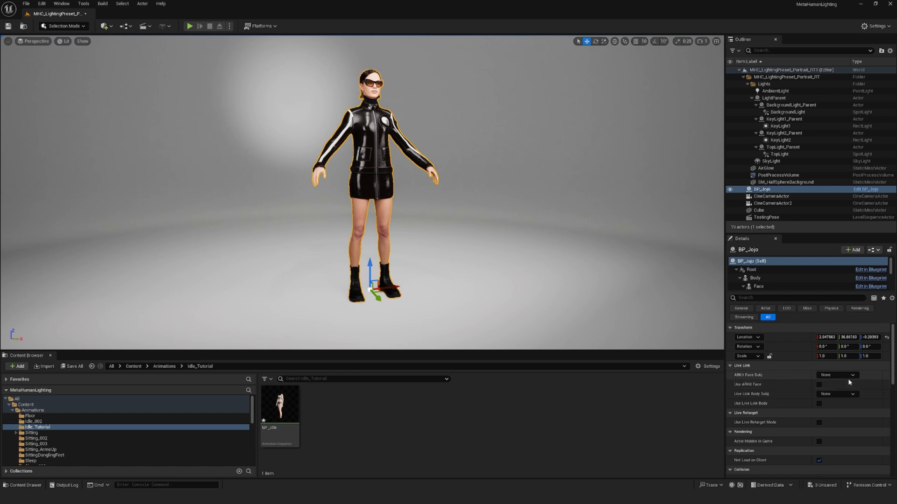
pyautogui.click(755, 278)
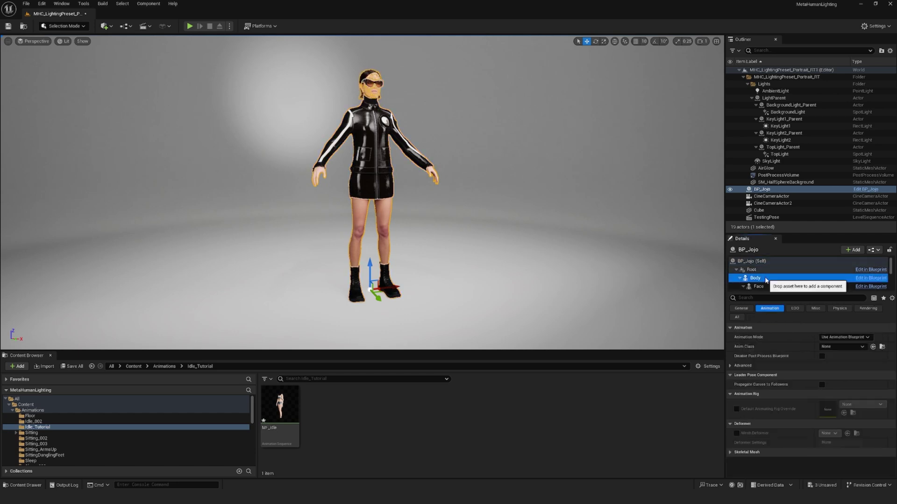
pyautogui.click(846, 337)
pyautogui.click(848, 350)
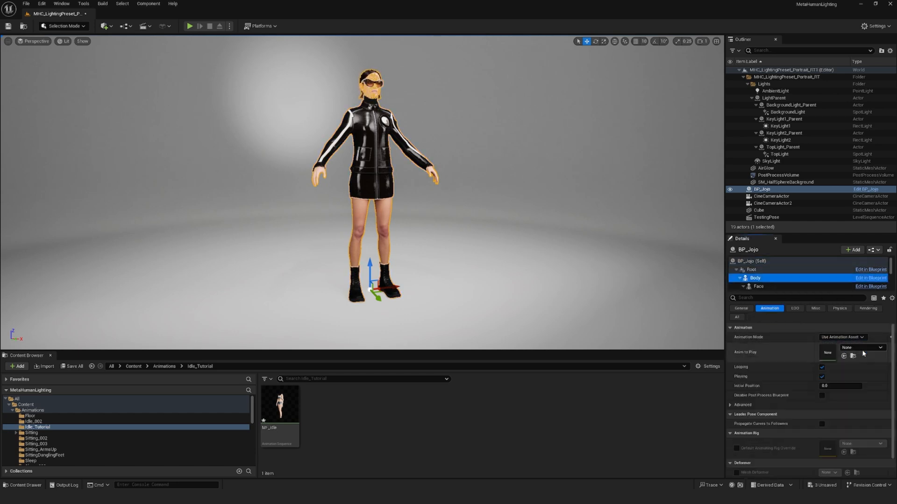
pyautogui.moveTo(280, 410); pyautogui.dragTo(825, 353)
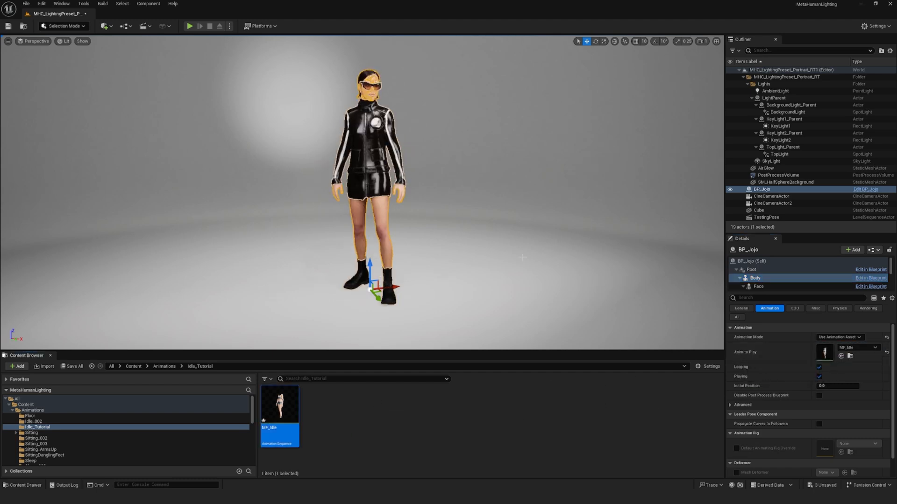
pyautogui.click(492, 171)
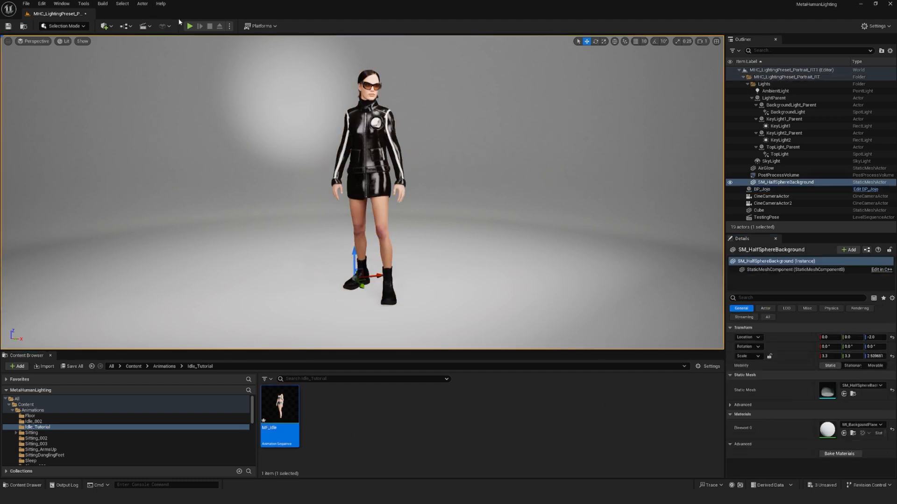
# - Preview the idle in play mode, then deselect actors in the newly opened portrait lighting level
pyautogui.click(189, 26)
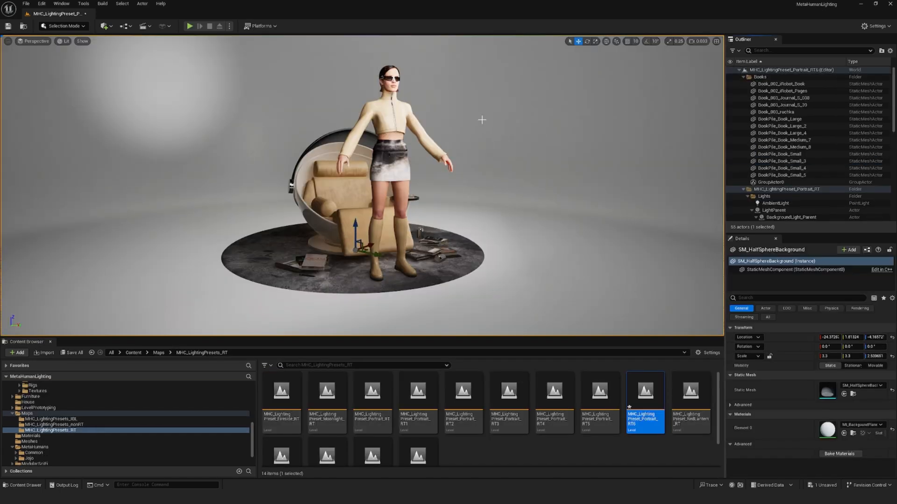
pyautogui.click(743, 70)
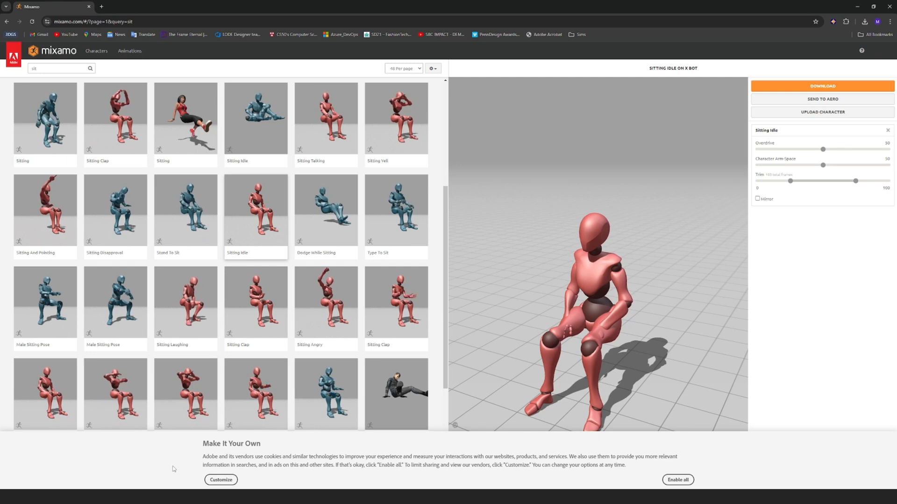
# - Download the Mixamo Sitting animation as FBX Binary with skin and minimize the browser
pyautogui.click(271, 211)
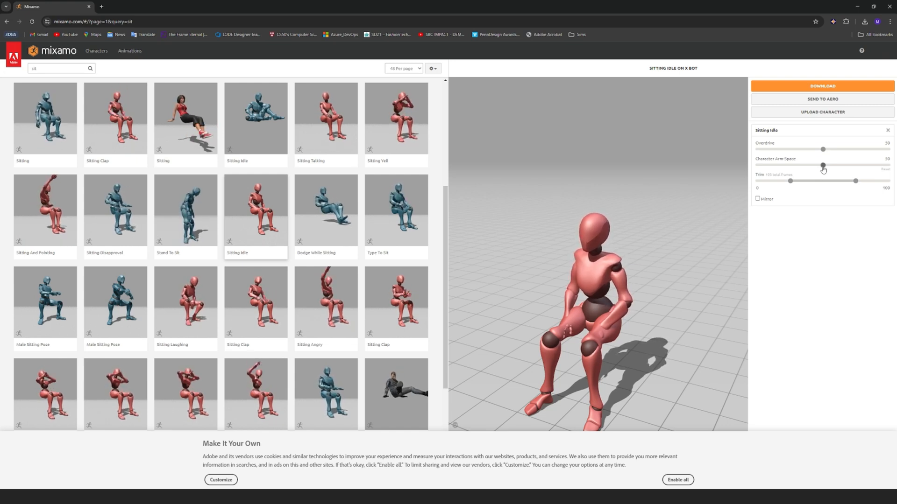
pyautogui.scroll(5, 210, 246)
pyautogui.click(44, 236)
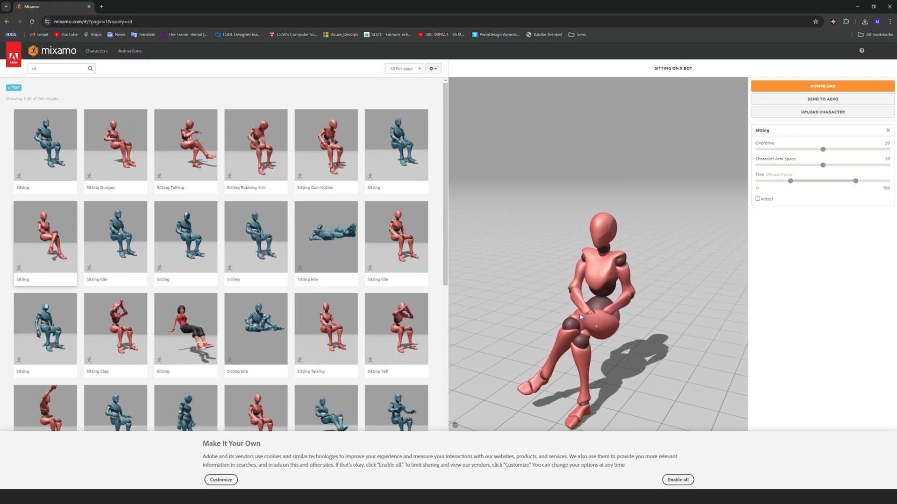
pyautogui.click(829, 87)
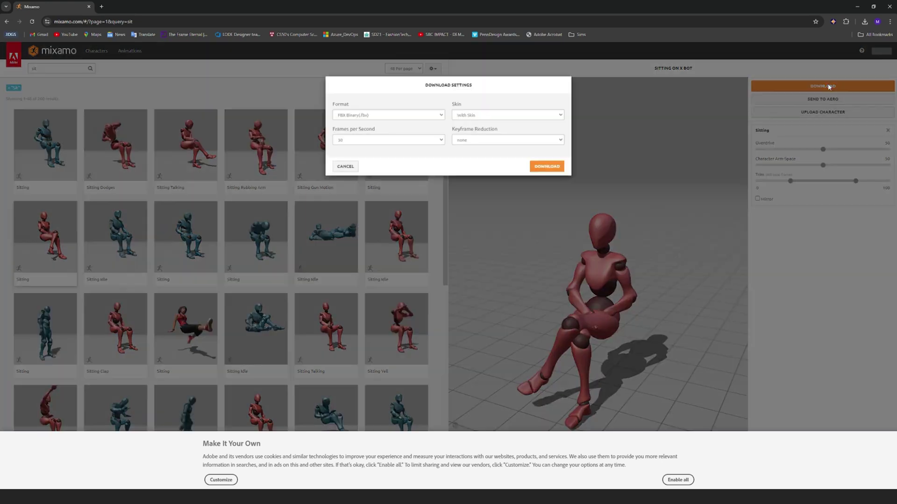
pyautogui.click(545, 166)
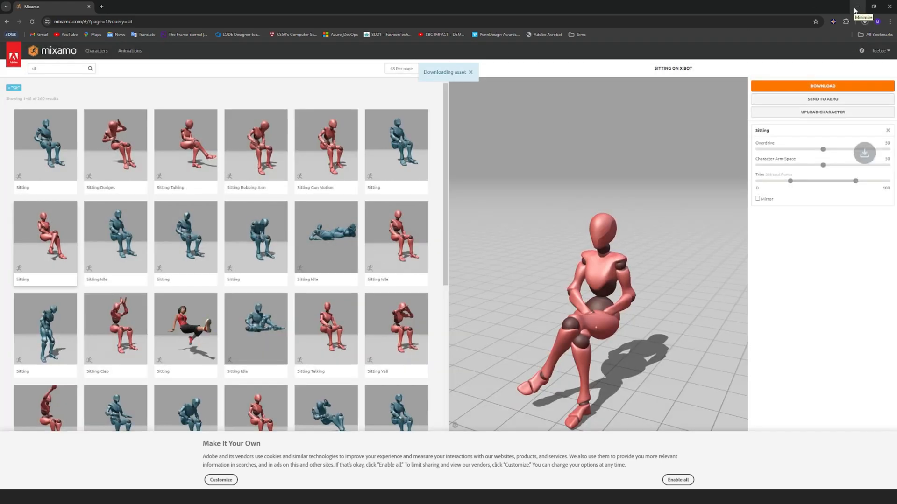
pyautogui.click(856, 9)
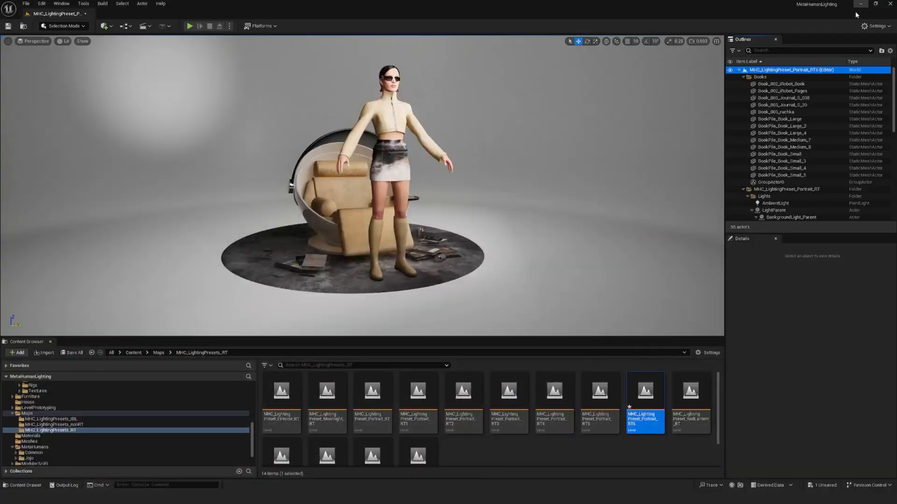
pyautogui.scroll(5, 53, 407)
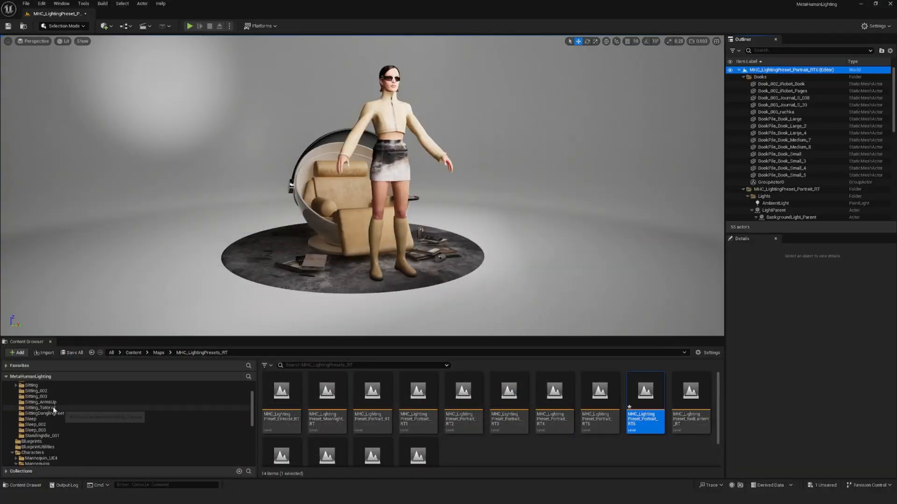
# - Create a new Sitting_Tutorial_002 folder under Animations and enter it
pyautogui.click(35, 397)
pyautogui.rightClick(465, 449)
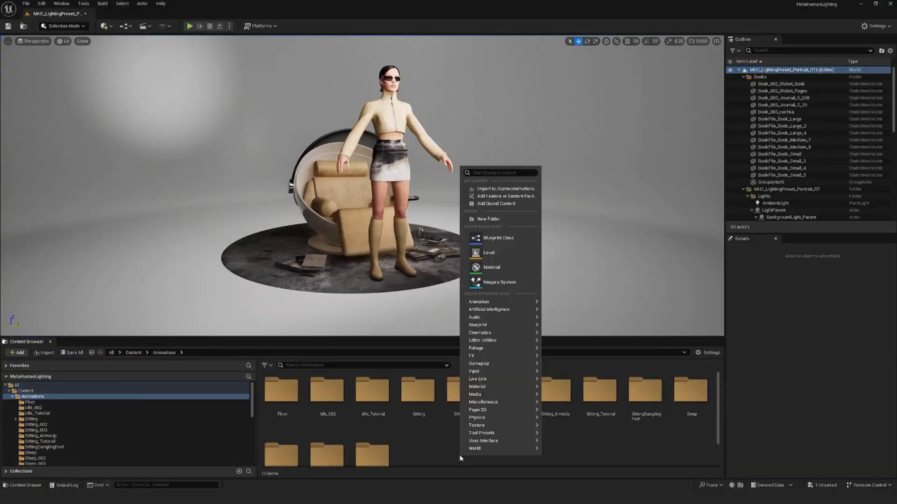
pyautogui.click(488, 218)
pyautogui.write('Sittin')
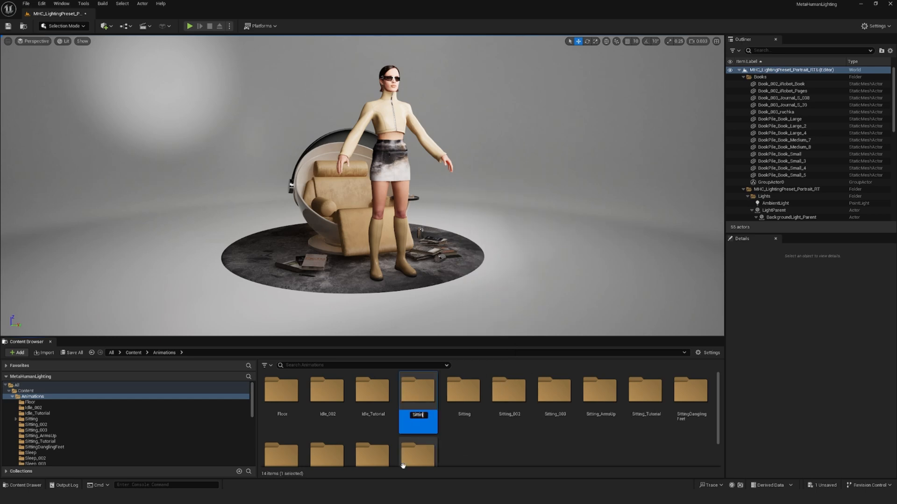
pyautogui.write('g_Tutorial')
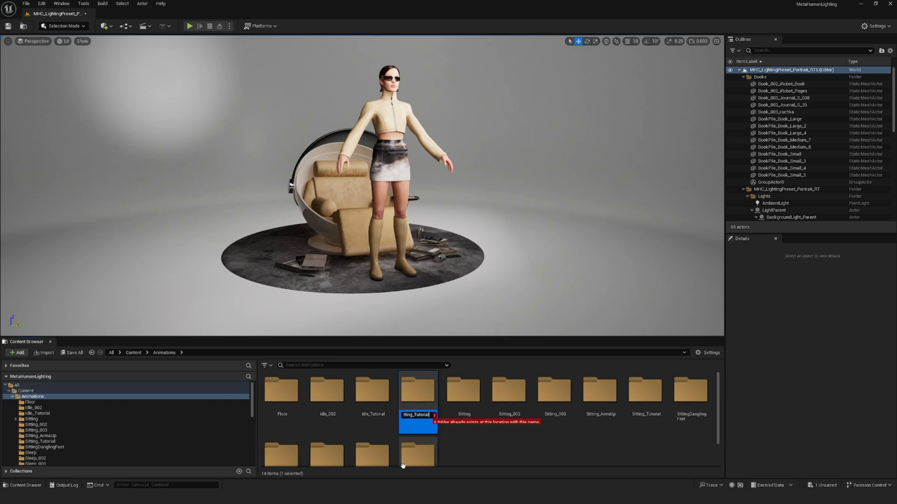
pyautogui.write('_002')
pyautogui.press('Return')
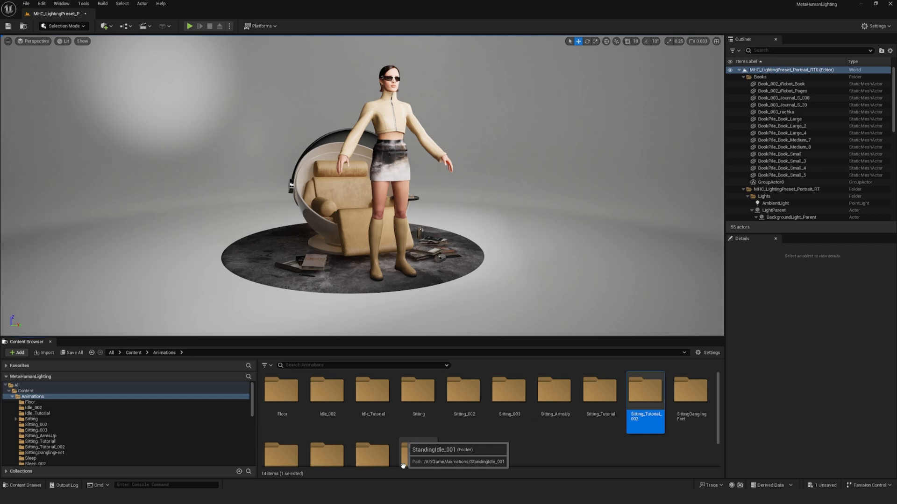
pyautogui.doubleClick(645, 399)
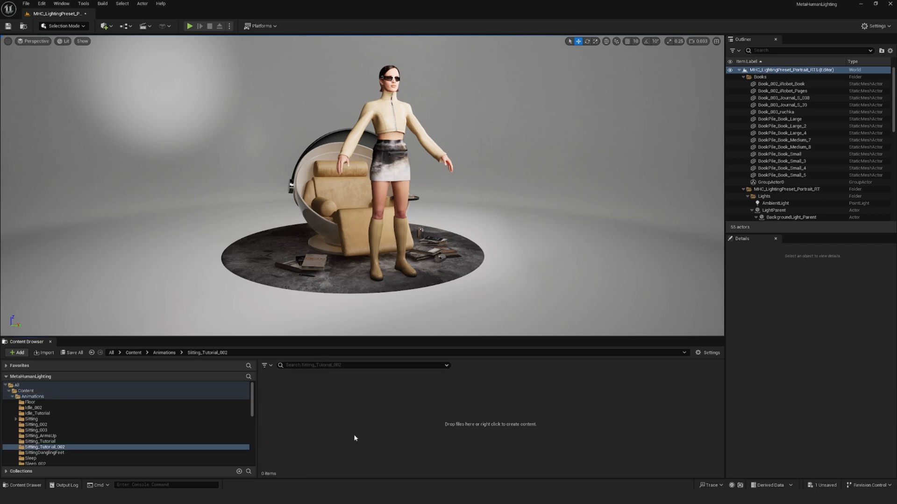
# - Import Sitting (1).fbx into the folder with Import All and close the message log
pyautogui.rightClick(284, 411)
pyautogui.click(349, 143)
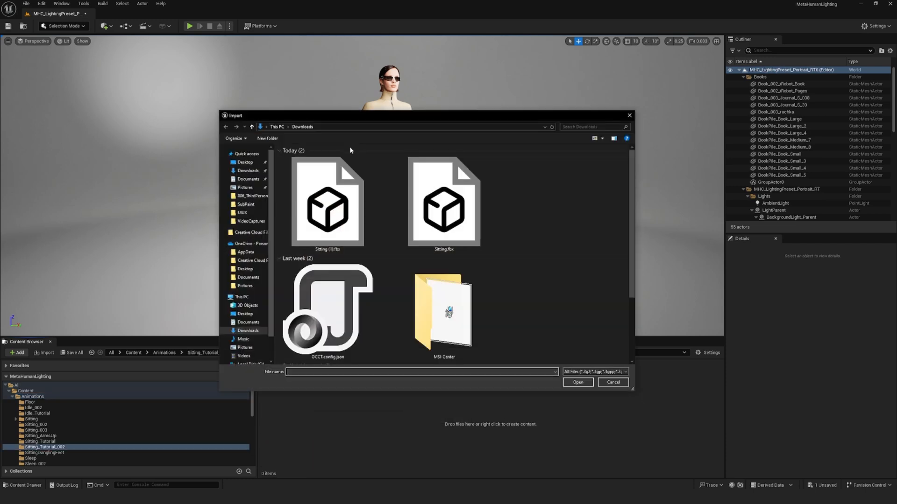
pyautogui.click(362, 225)
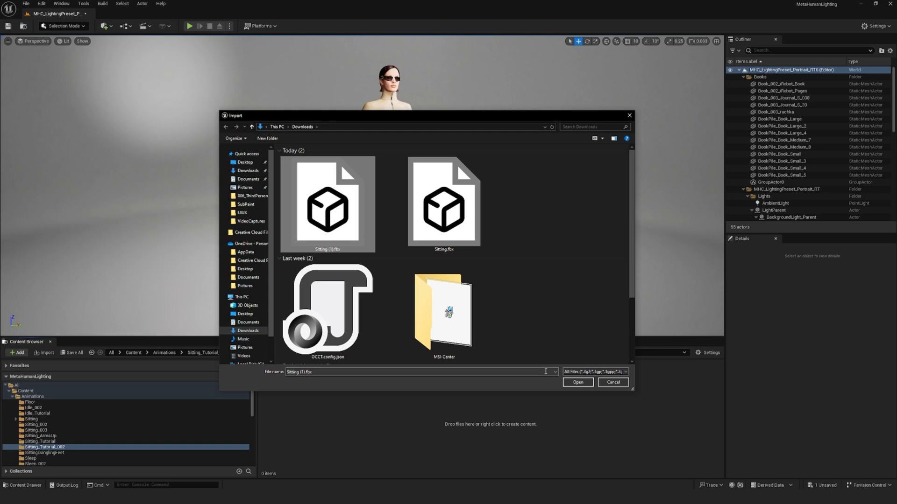
pyautogui.click(577, 382)
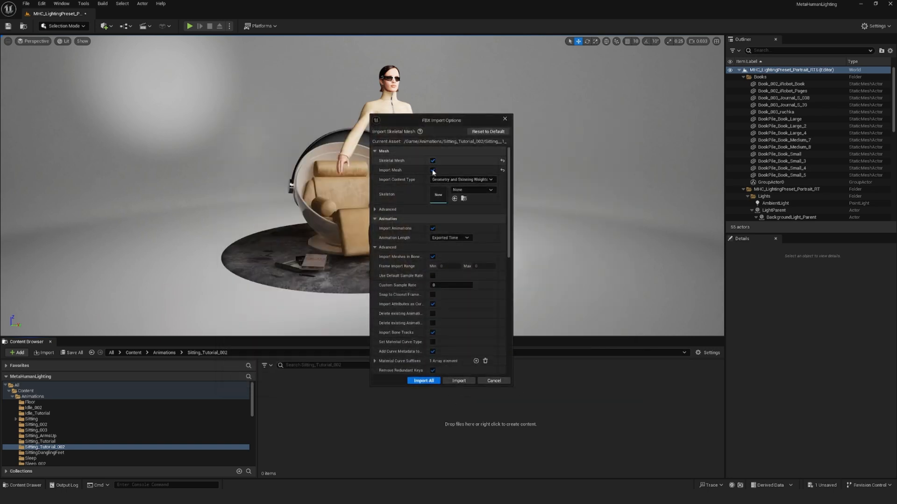
pyautogui.click(423, 380)
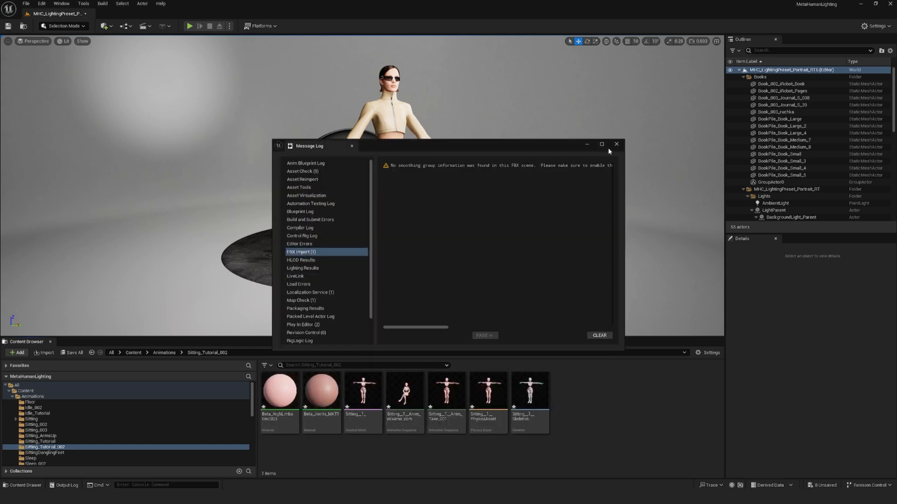
pyautogui.click(615, 146)
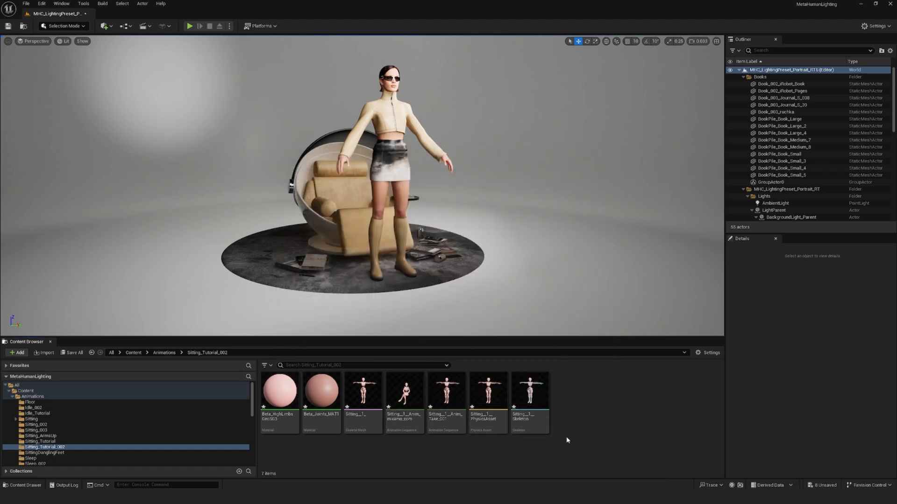
# - Retarget the mixamo_com sitting animation with f_tal_unw_body as the target skeletal mesh
pyautogui.rightClick(404, 392)
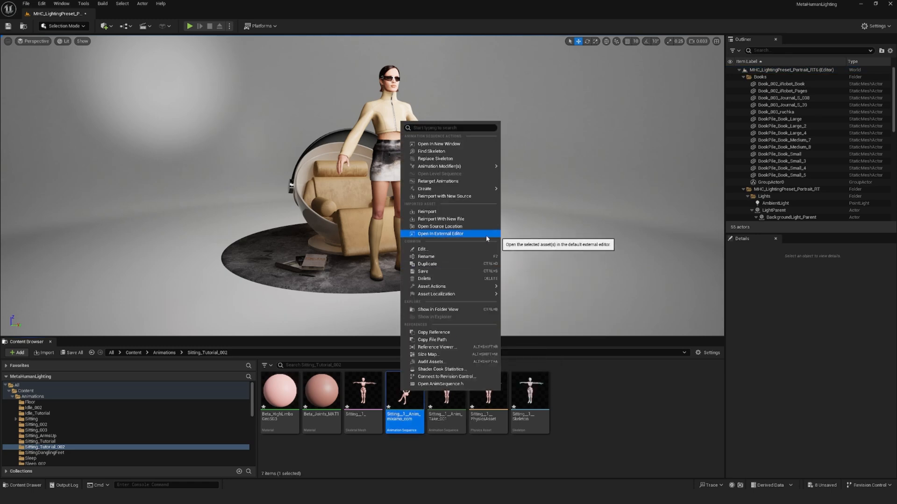
pyautogui.click(438, 182)
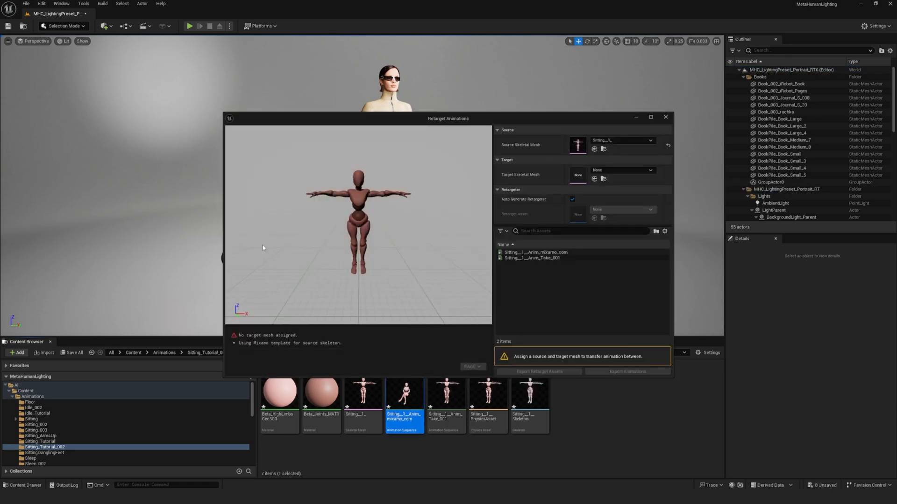
pyautogui.click(622, 170)
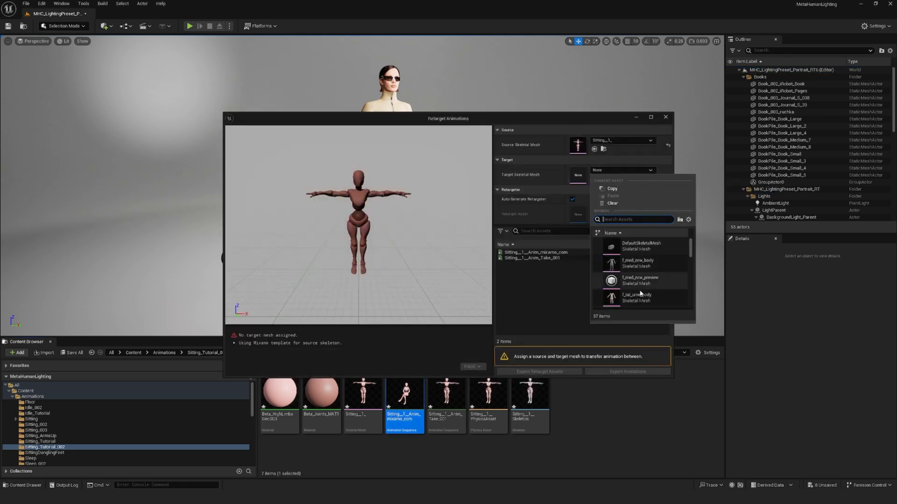
pyautogui.click(640, 294)
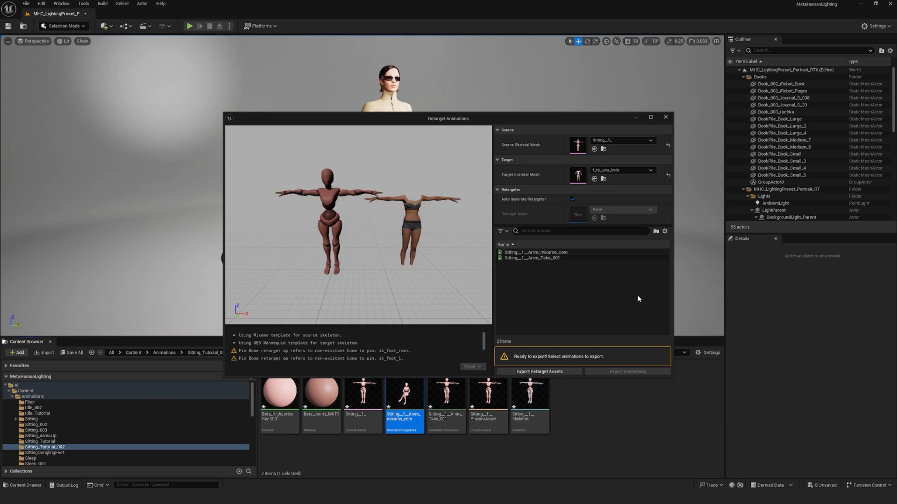
pyautogui.click(551, 257)
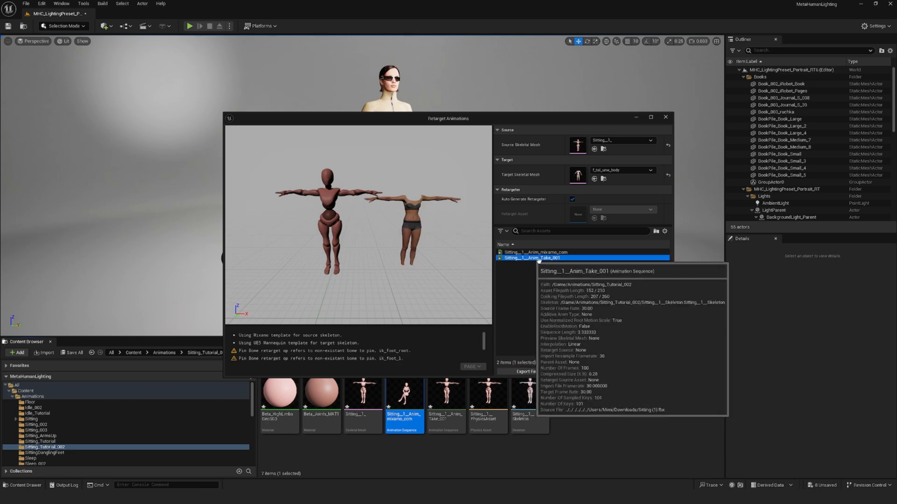
pyautogui.click(549, 252)
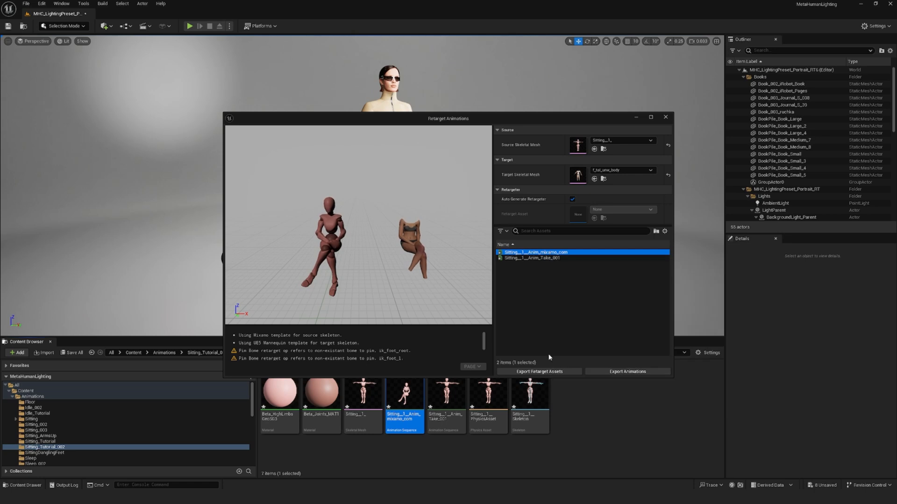
# - Export the retargeted sitting animation into the Animations/Sitting_Tutorial_002 folder
pyautogui.click(615, 372)
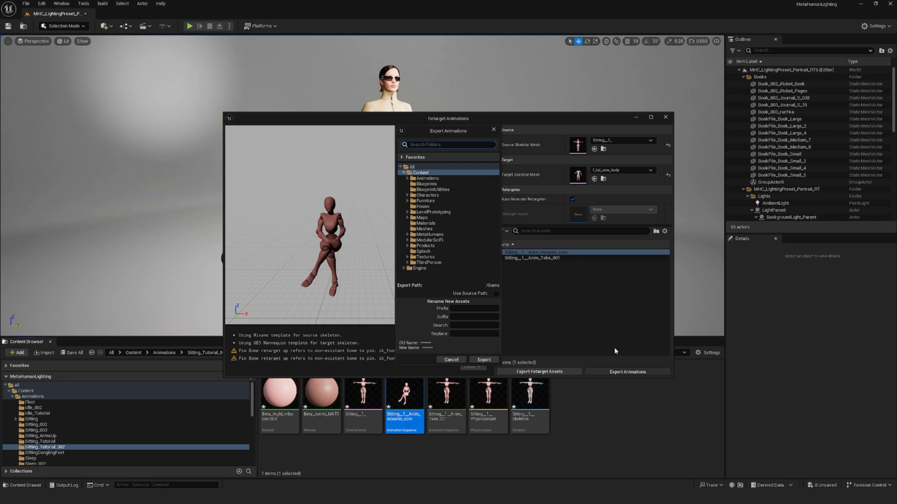
pyautogui.click(406, 178)
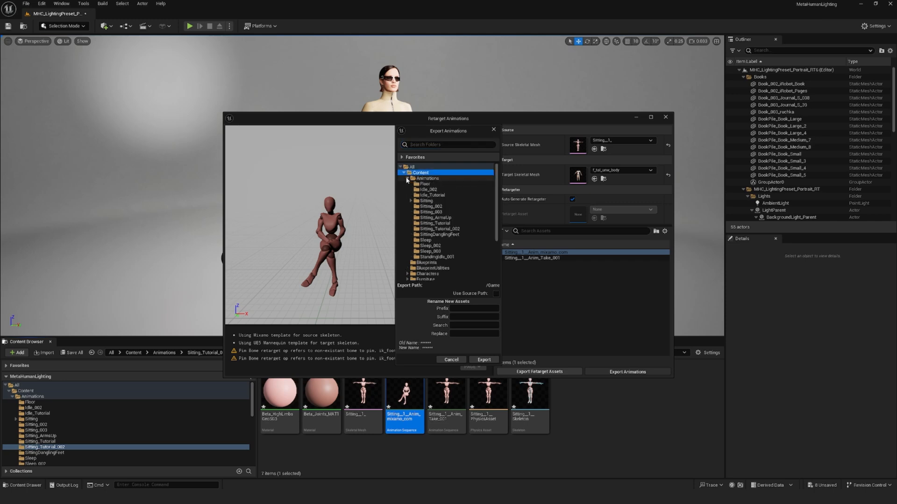
pyautogui.click(439, 229)
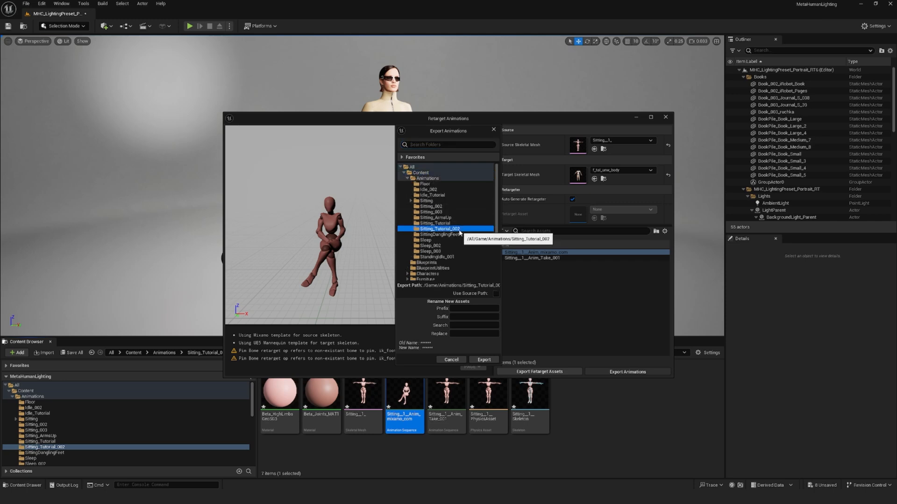
pyautogui.click(485, 360)
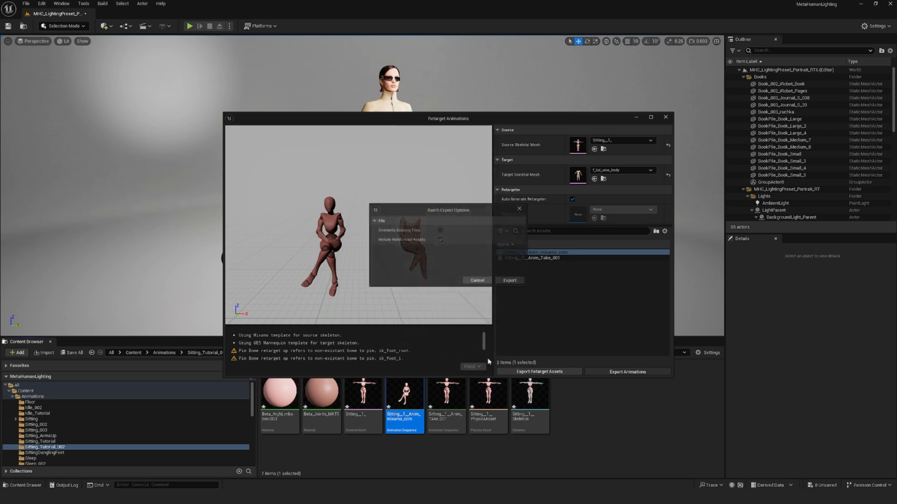
pyautogui.click(509, 280)
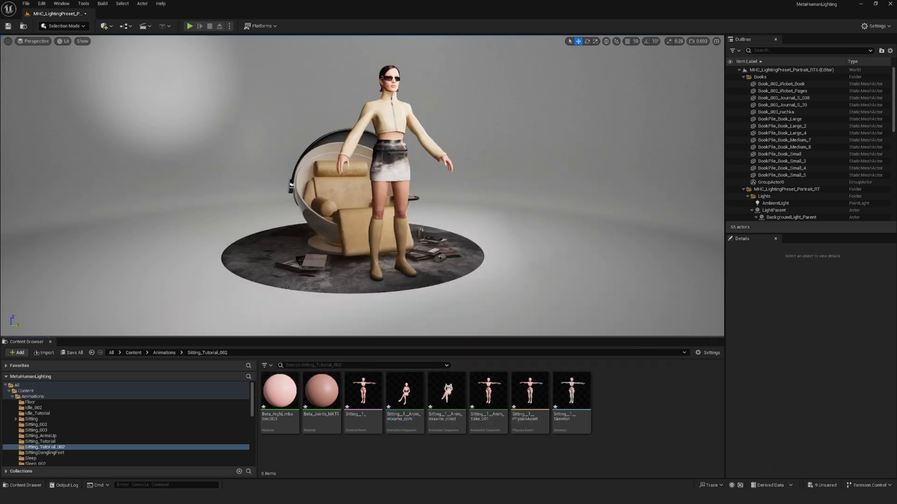
# - Set BP_Jojo_2's Body to Use Animation Asset playing the retargeted sitting animation
pyautogui.click(399, 185)
pyautogui.click(755, 279)
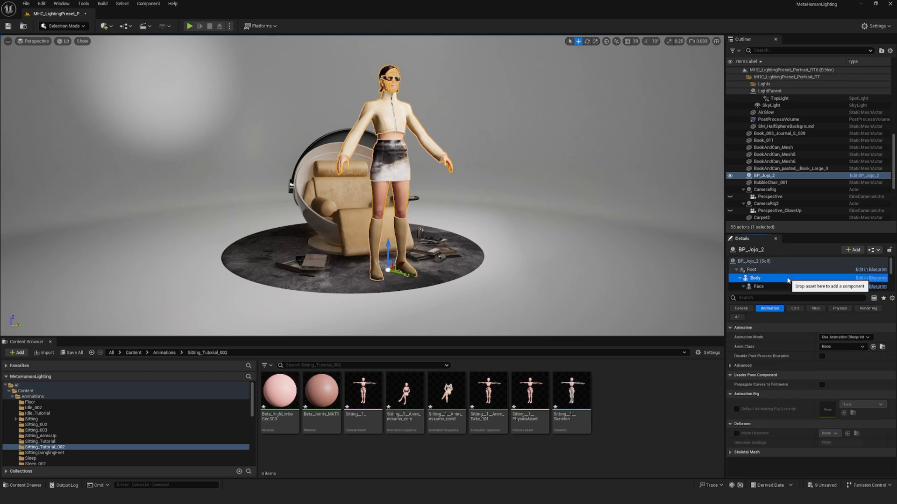
pyautogui.click(846, 337)
pyautogui.click(856, 348)
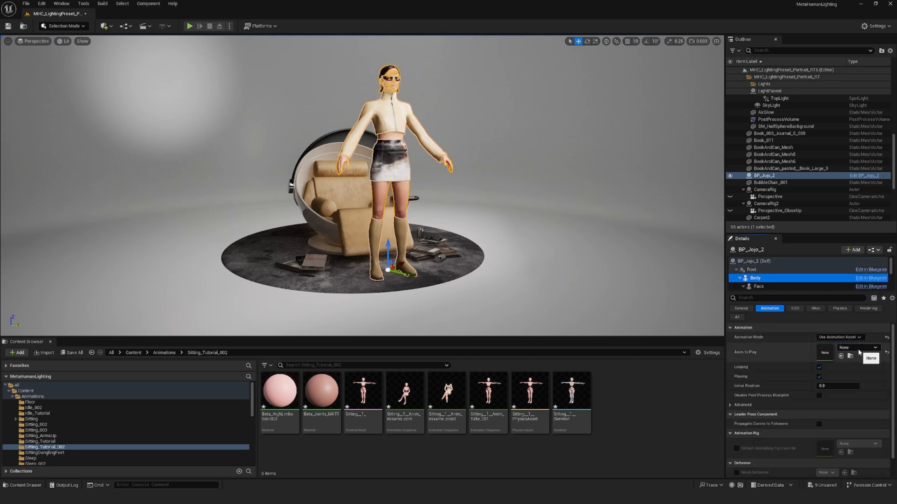
pyautogui.moveTo(446, 393); pyautogui.dragTo(824, 351)
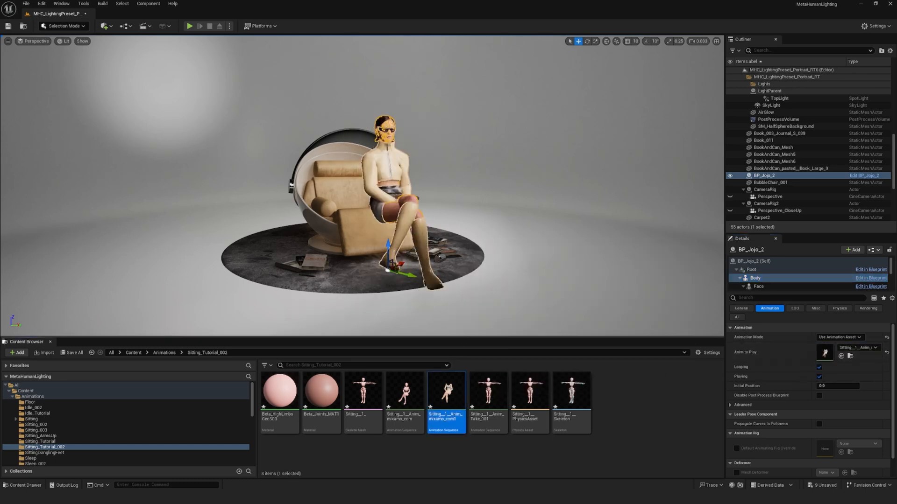
pyautogui.click(440, 256)
pyautogui.click(394, 205)
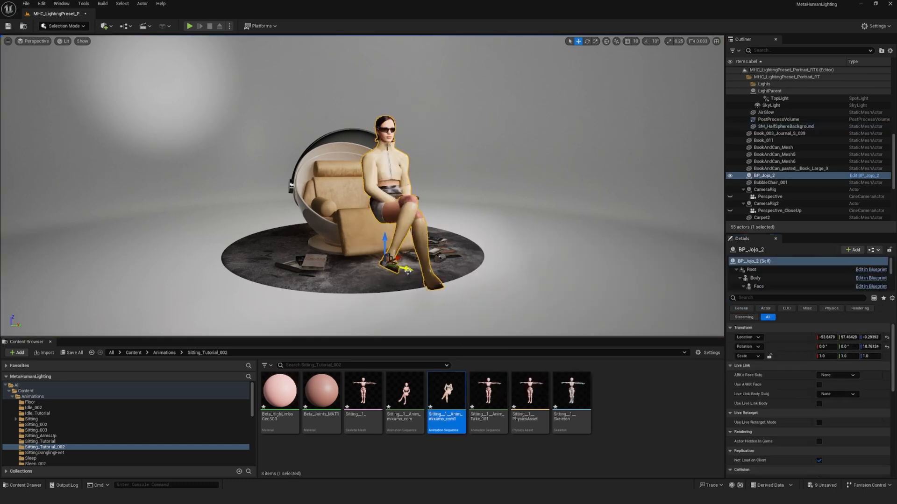
# - Slide the seated MetaHuman sideways toward the bubble chair seat, orbiting to check the fit
pyautogui.moveTo(406, 271); pyautogui.dragTo(377, 251)
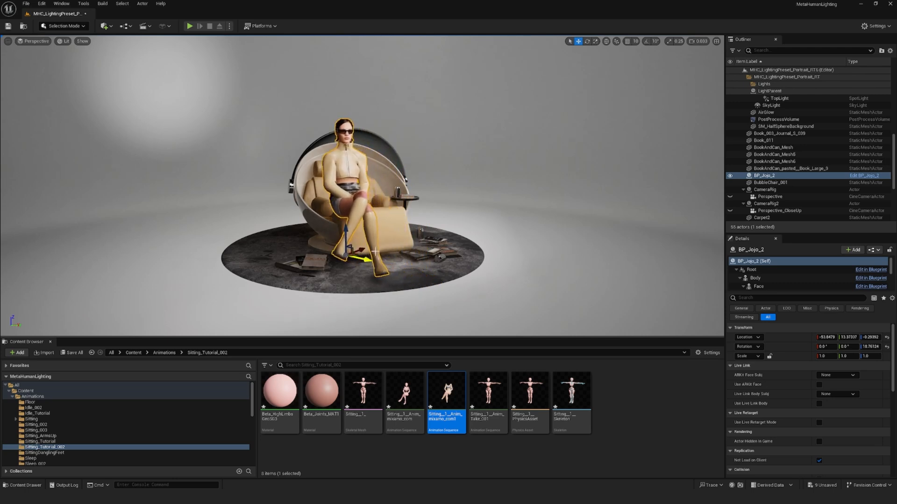
pyautogui.moveTo(364, 259); pyautogui.dragTo(392, 261)
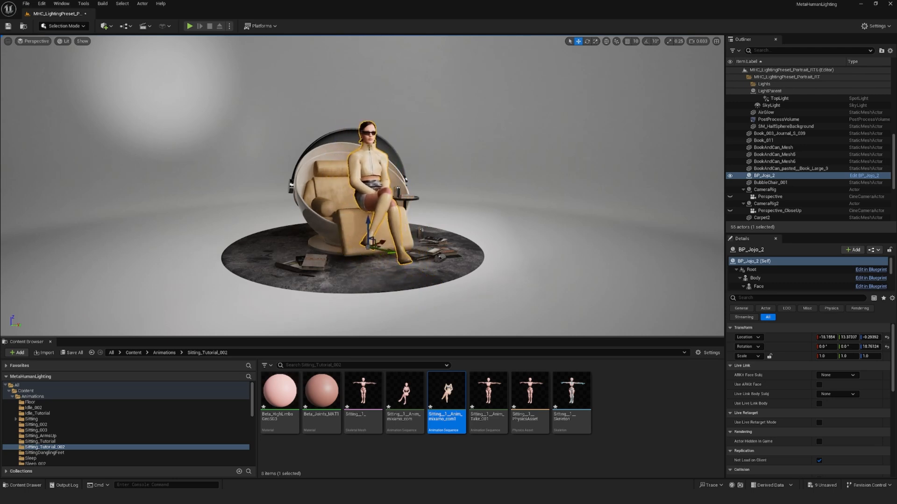
pyautogui.scroll(4, 351, 210)
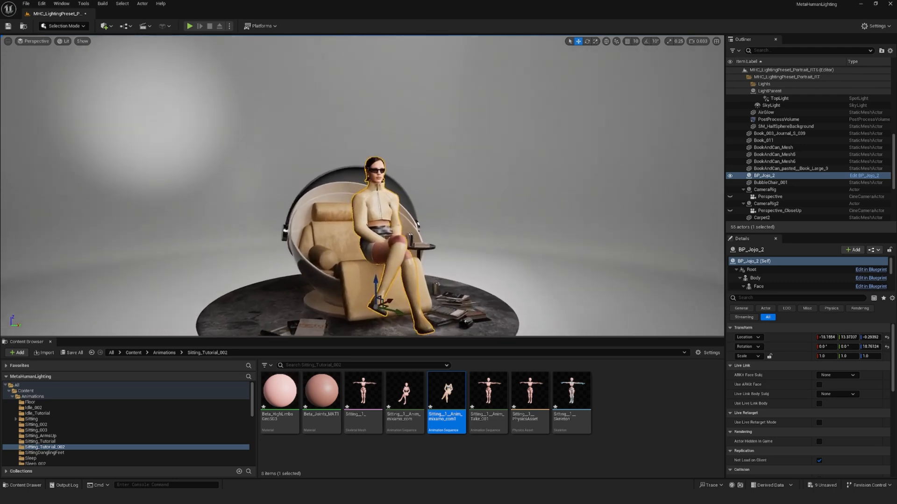
pyautogui.moveTo(379, 231); pyautogui.dragTo(309, 232, button='right')
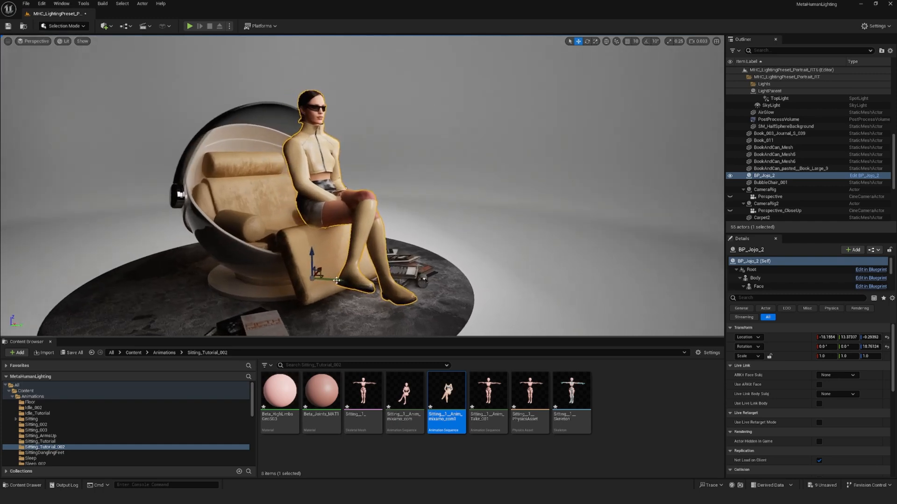
pyautogui.moveTo(341, 281); pyautogui.dragTo(308, 275)
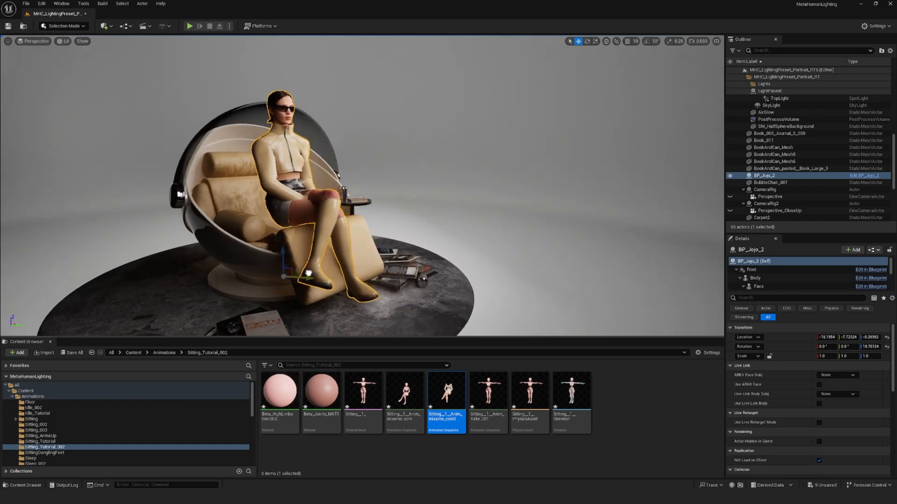
pyautogui.moveTo(449, 214); pyautogui.dragTo(281, 210, button='right')
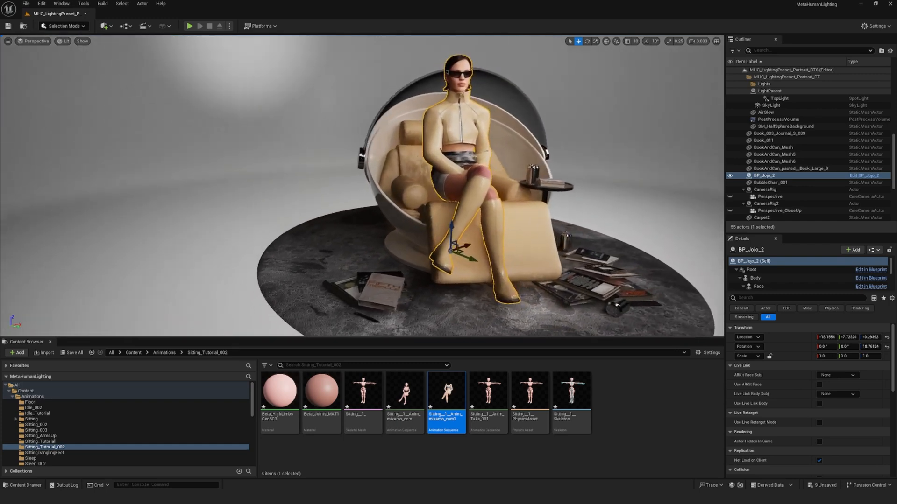
pyautogui.moveTo(448, 211); pyautogui.dragTo(351, 197, button='right')
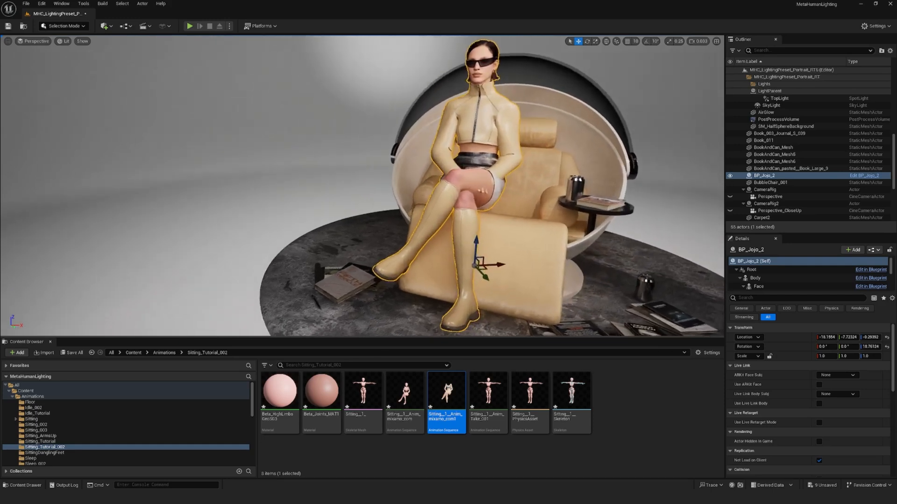
pyautogui.moveTo(449, 211); pyautogui.dragTo(392, 210, button='right')
# - Push her back onto the seat, rotate slightly to fit the chair, and deselect her
pyautogui.moveTo(420, 266)
pyautogui.mouseDown()
pyautogui.moveTo(448, 265)
pyautogui.moveTo(419, 250)
pyautogui.moveTo(443, 272)
pyautogui.mouseUp()
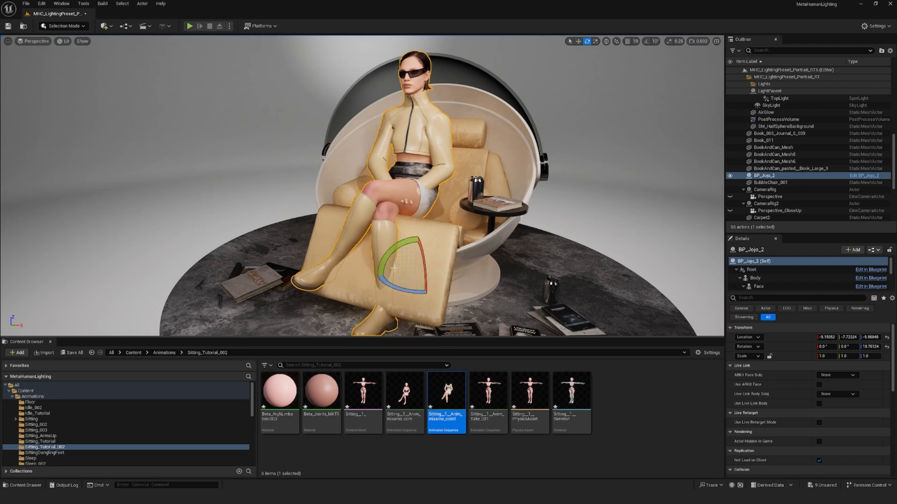
pyautogui.moveTo(387, 260); pyautogui.dragTo(417, 239)
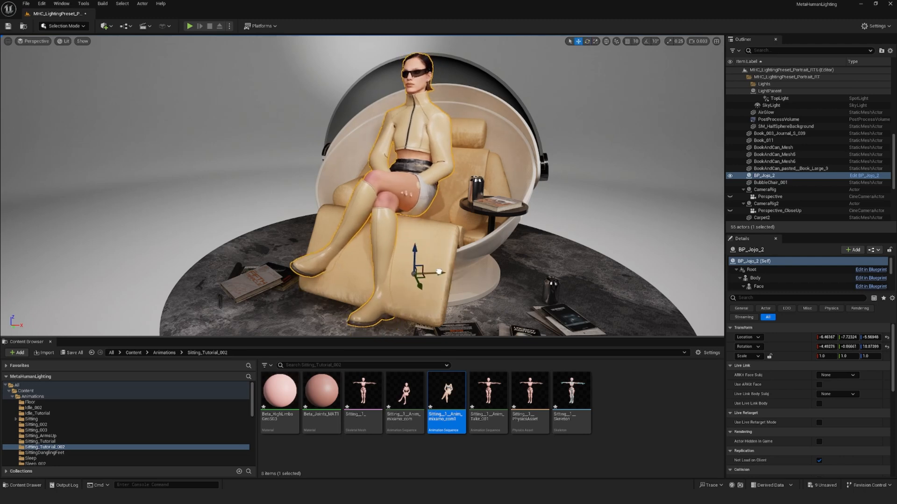
pyautogui.moveTo(419, 280); pyautogui.dragTo(419, 292)
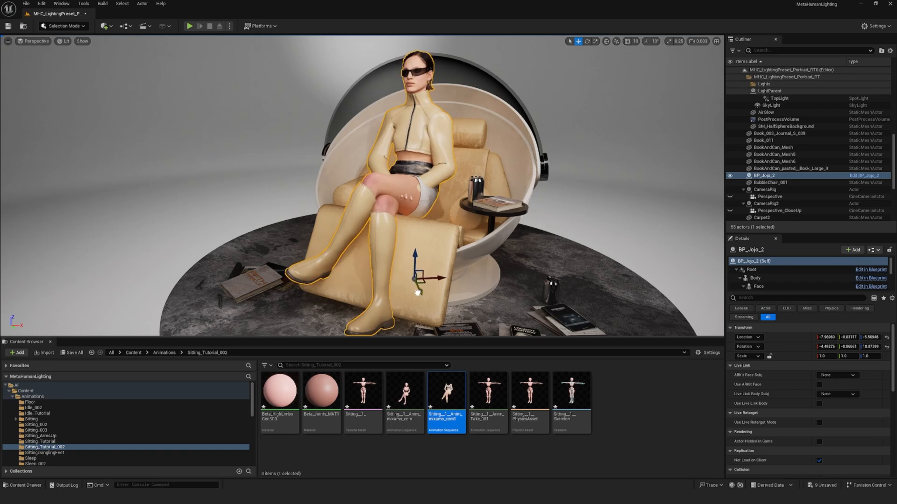
pyautogui.moveTo(542, 208); pyautogui.dragTo(211, 210, button='right')
pyautogui.click(409, 118)
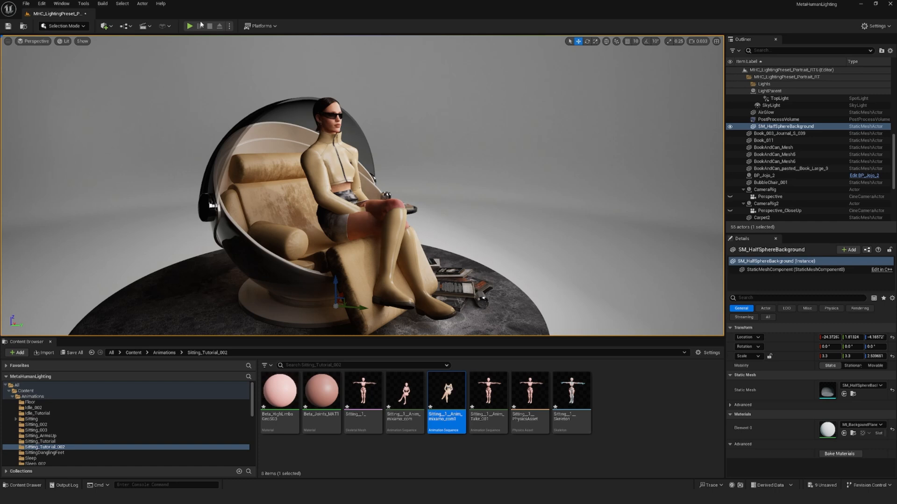
pyautogui.click(190, 27)
pyautogui.click(437, 189)
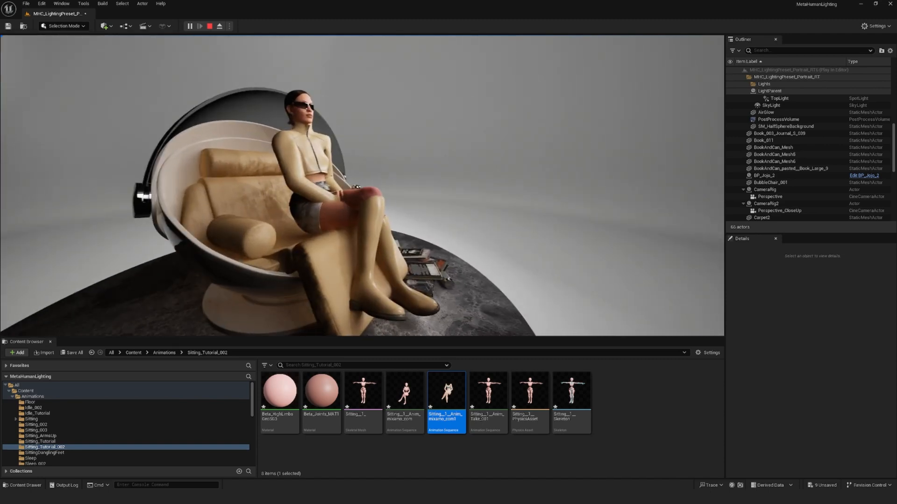
pyautogui.press('Escape')
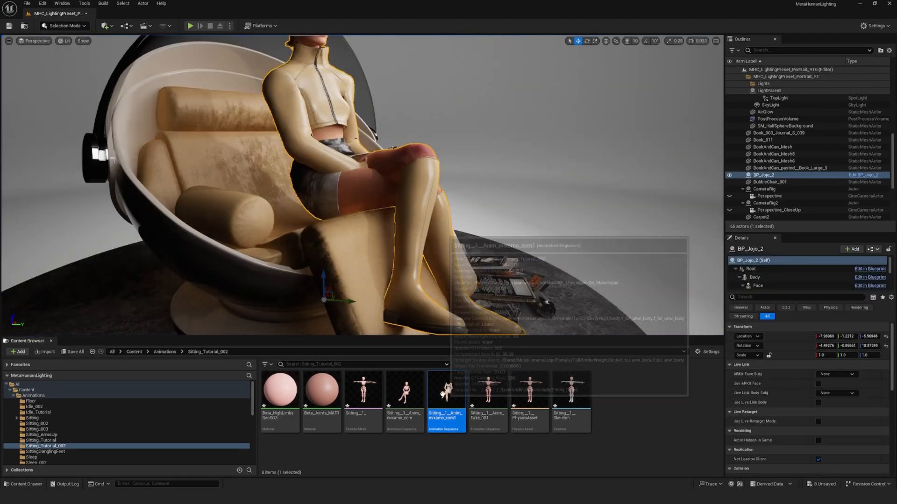
# - In the sitting animation, rotate lowerarm_l with the gizmo and key it as an additive track
pyautogui.moveTo(447, 393); pyautogui.dragTo(491, 266)
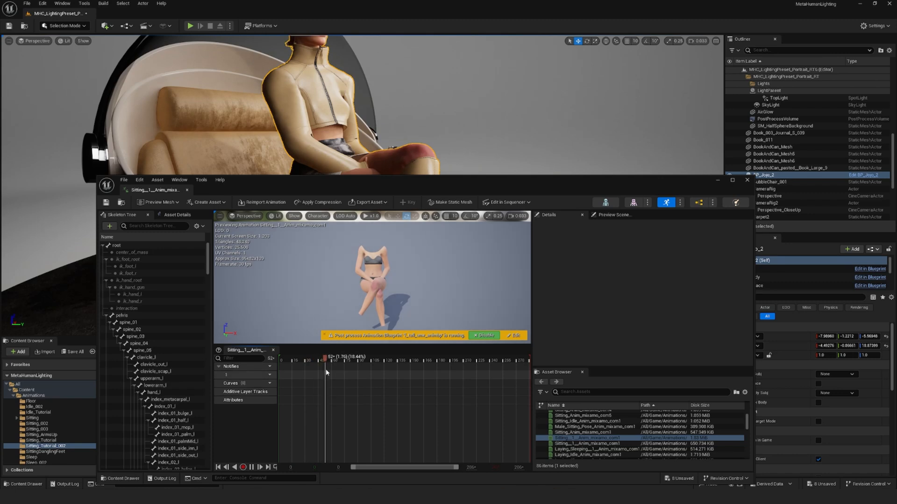
pyautogui.moveTo(326, 370)
pyautogui.mouseDown()
pyautogui.moveTo(337, 361)
pyautogui.moveTo(279, 361)
pyautogui.mouseUp()
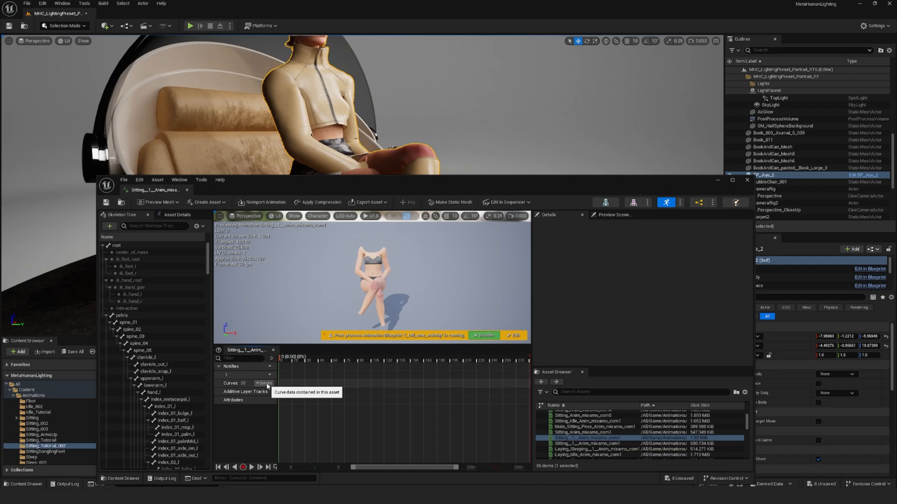
pyautogui.click(153, 385)
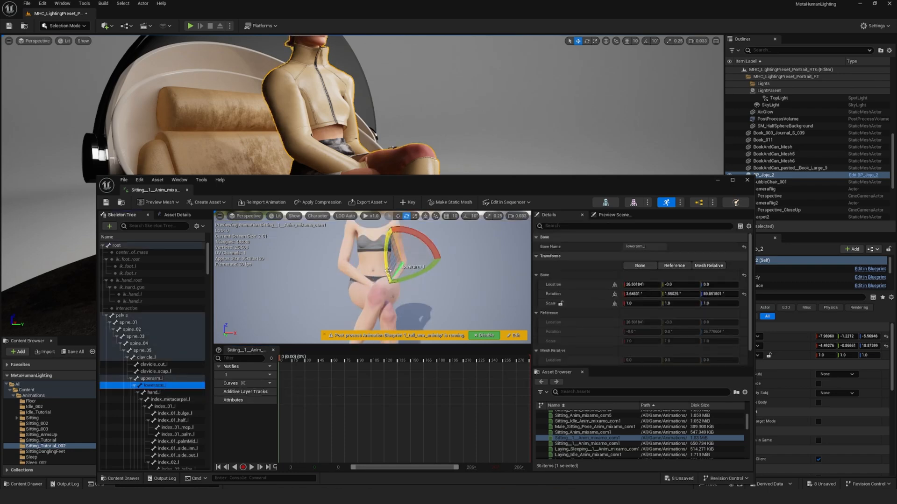
pyautogui.moveTo(387, 270); pyautogui.dragTo(388, 280)
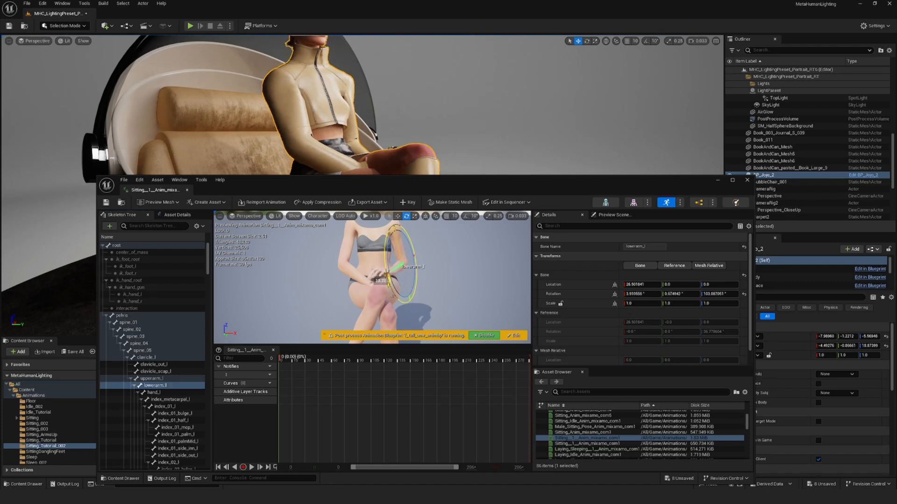
pyautogui.moveTo(398, 267); pyautogui.dragTo(403, 259)
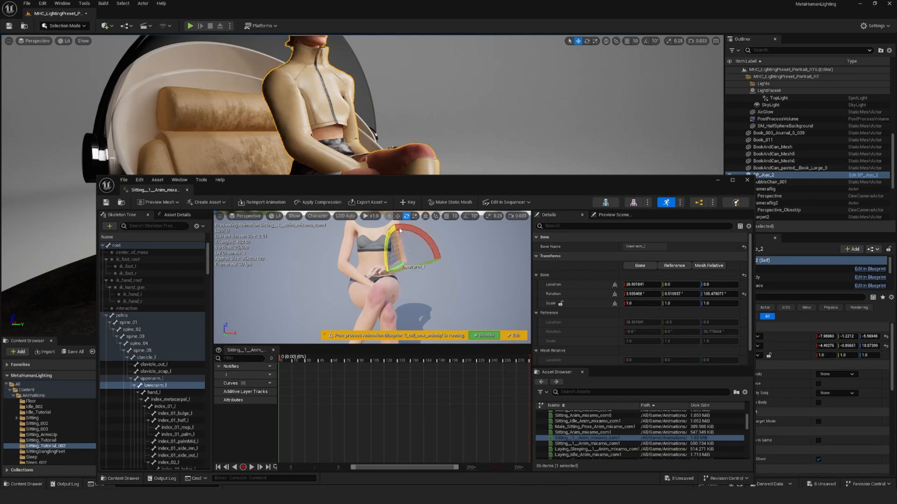
pyautogui.click(407, 202)
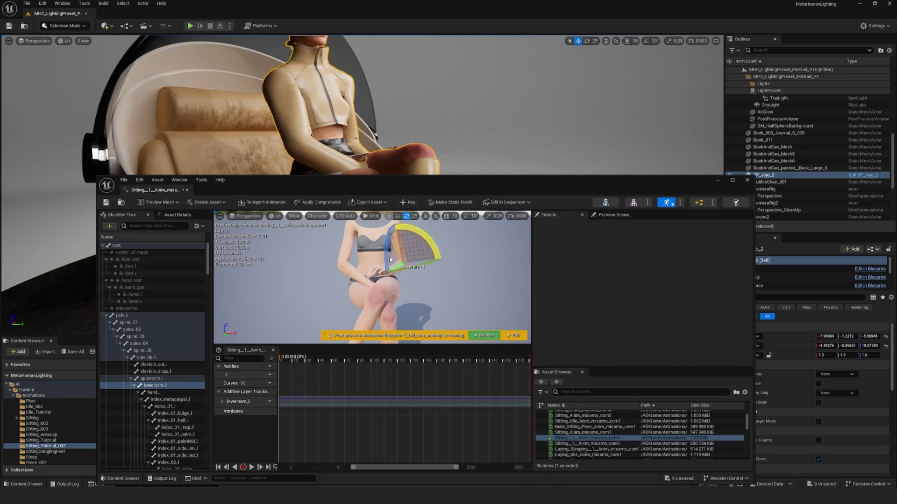
pyautogui.moveTo(387, 260); pyautogui.dragTo(443, 260)
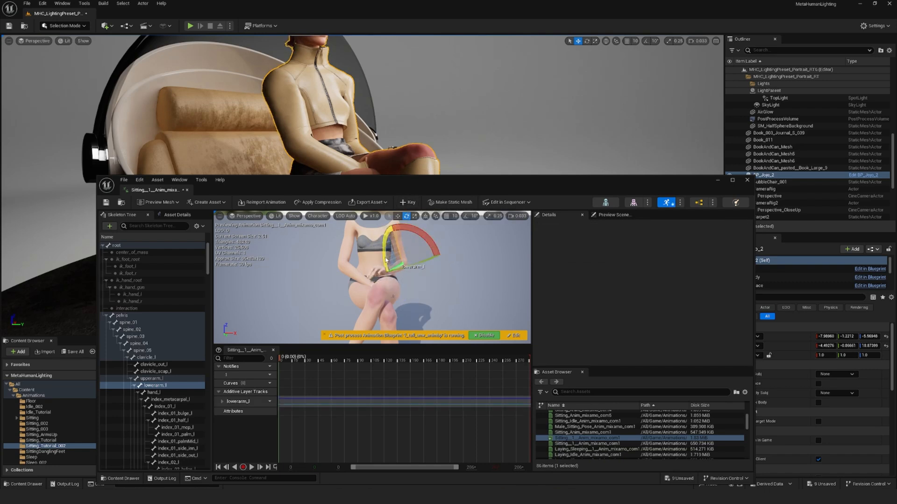
pyautogui.moveTo(387, 240); pyautogui.dragTo(387, 277)
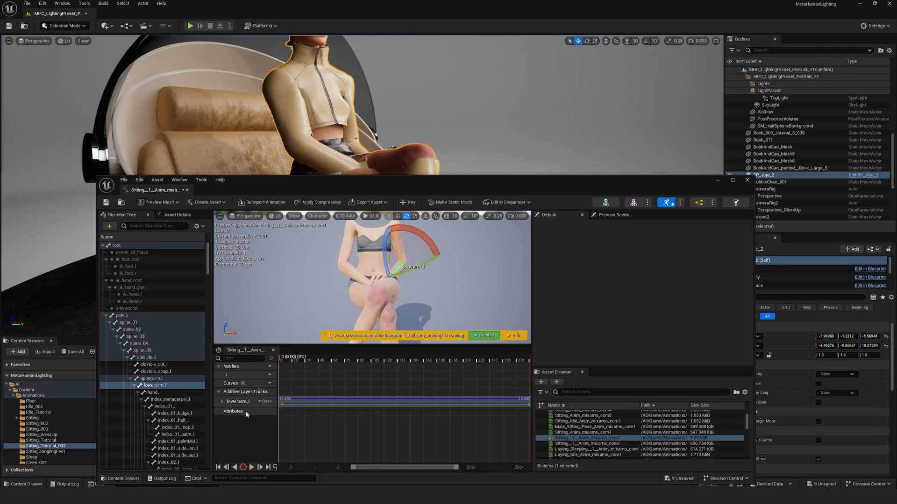
# - Rotate lowerarm_r the same way, key it additively, and close the animation editor
pyautogui.click(135, 386)
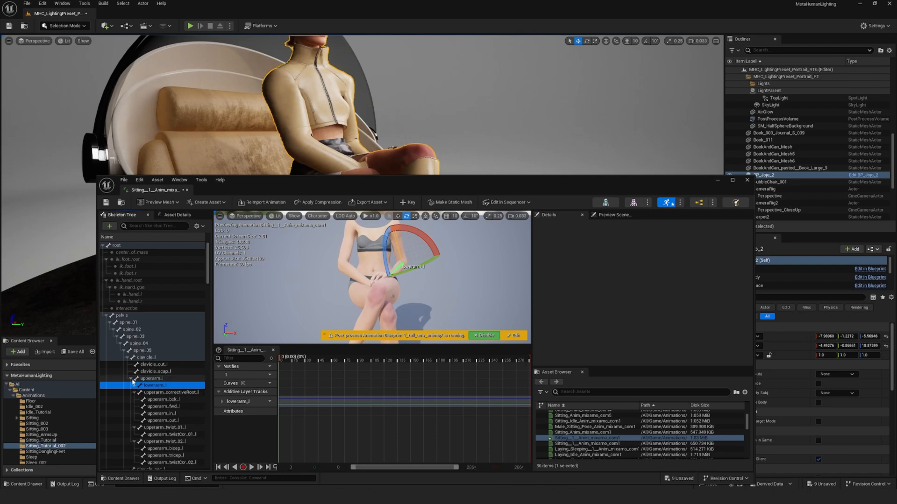
pyautogui.click(135, 378)
pyautogui.click(159, 428)
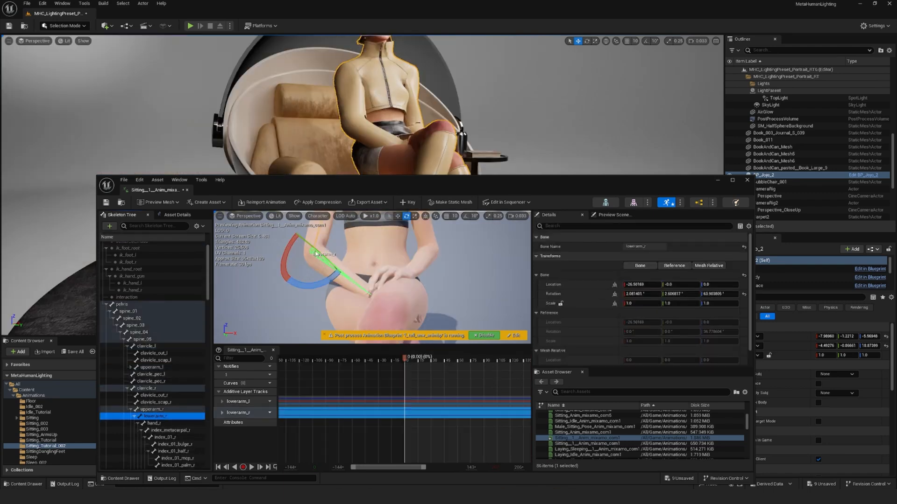
pyautogui.moveTo(283, 233)
pyautogui.mouseDown()
pyautogui.moveTo(313, 263)
pyautogui.moveTo(310, 245)
pyautogui.mouseUp()
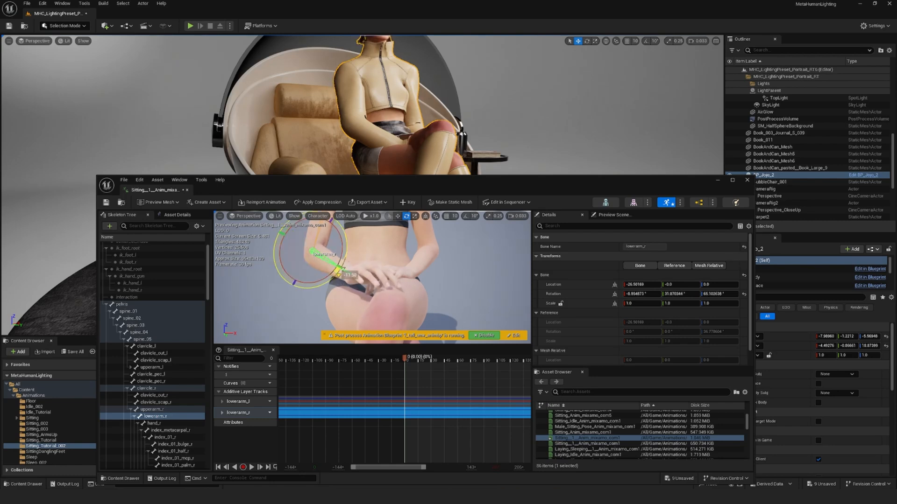
pyautogui.moveTo(340, 274); pyautogui.dragTo(345, 262)
pyautogui.moveTo(337, 271)
pyautogui.mouseDown()
pyautogui.moveTo(311, 242)
pyautogui.moveTo(330, 281)
pyautogui.mouseUp()
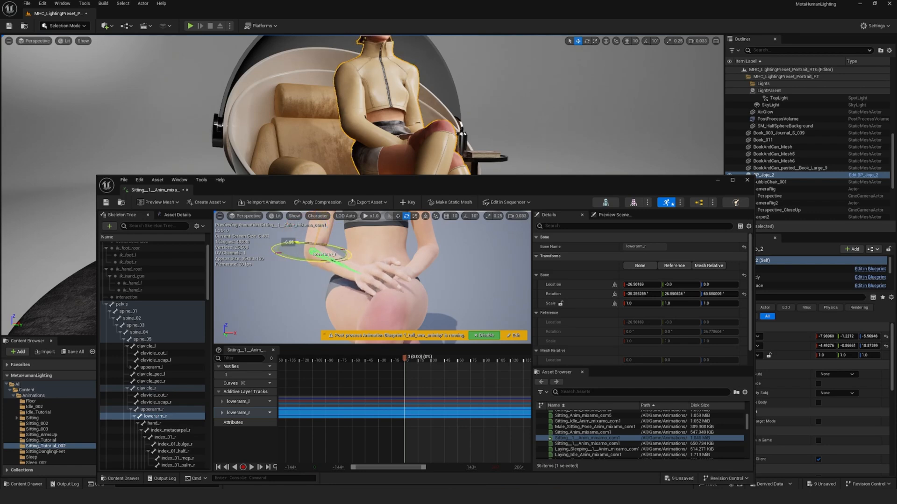
pyautogui.click(406, 203)
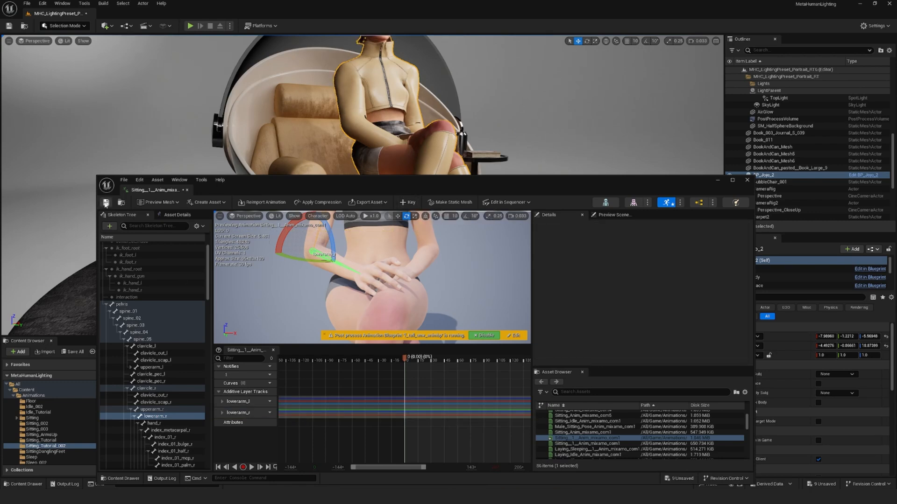
pyautogui.click(747, 180)
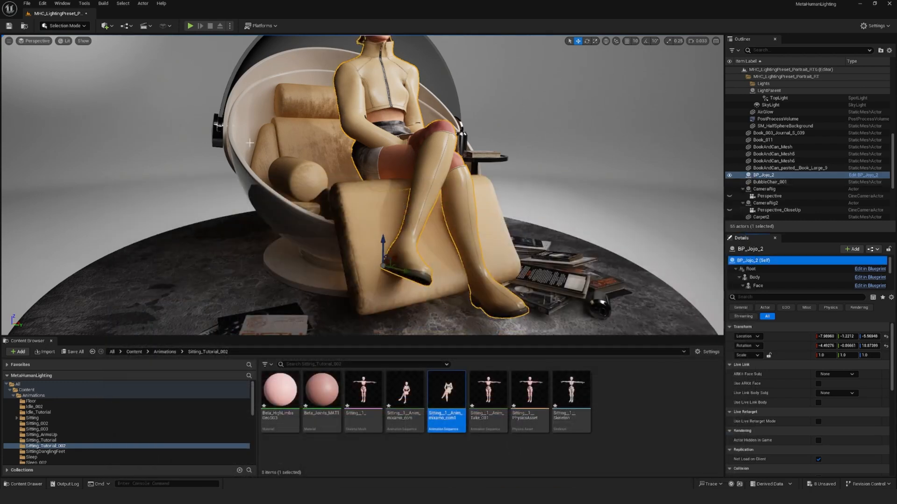
# - Play the level to preview the MetaHuman seated with adjusted forearms
pyautogui.click(190, 26)
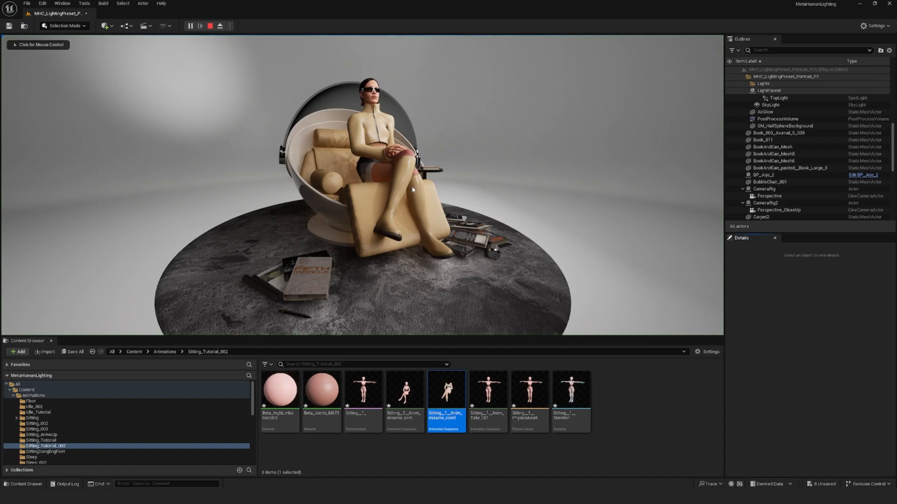